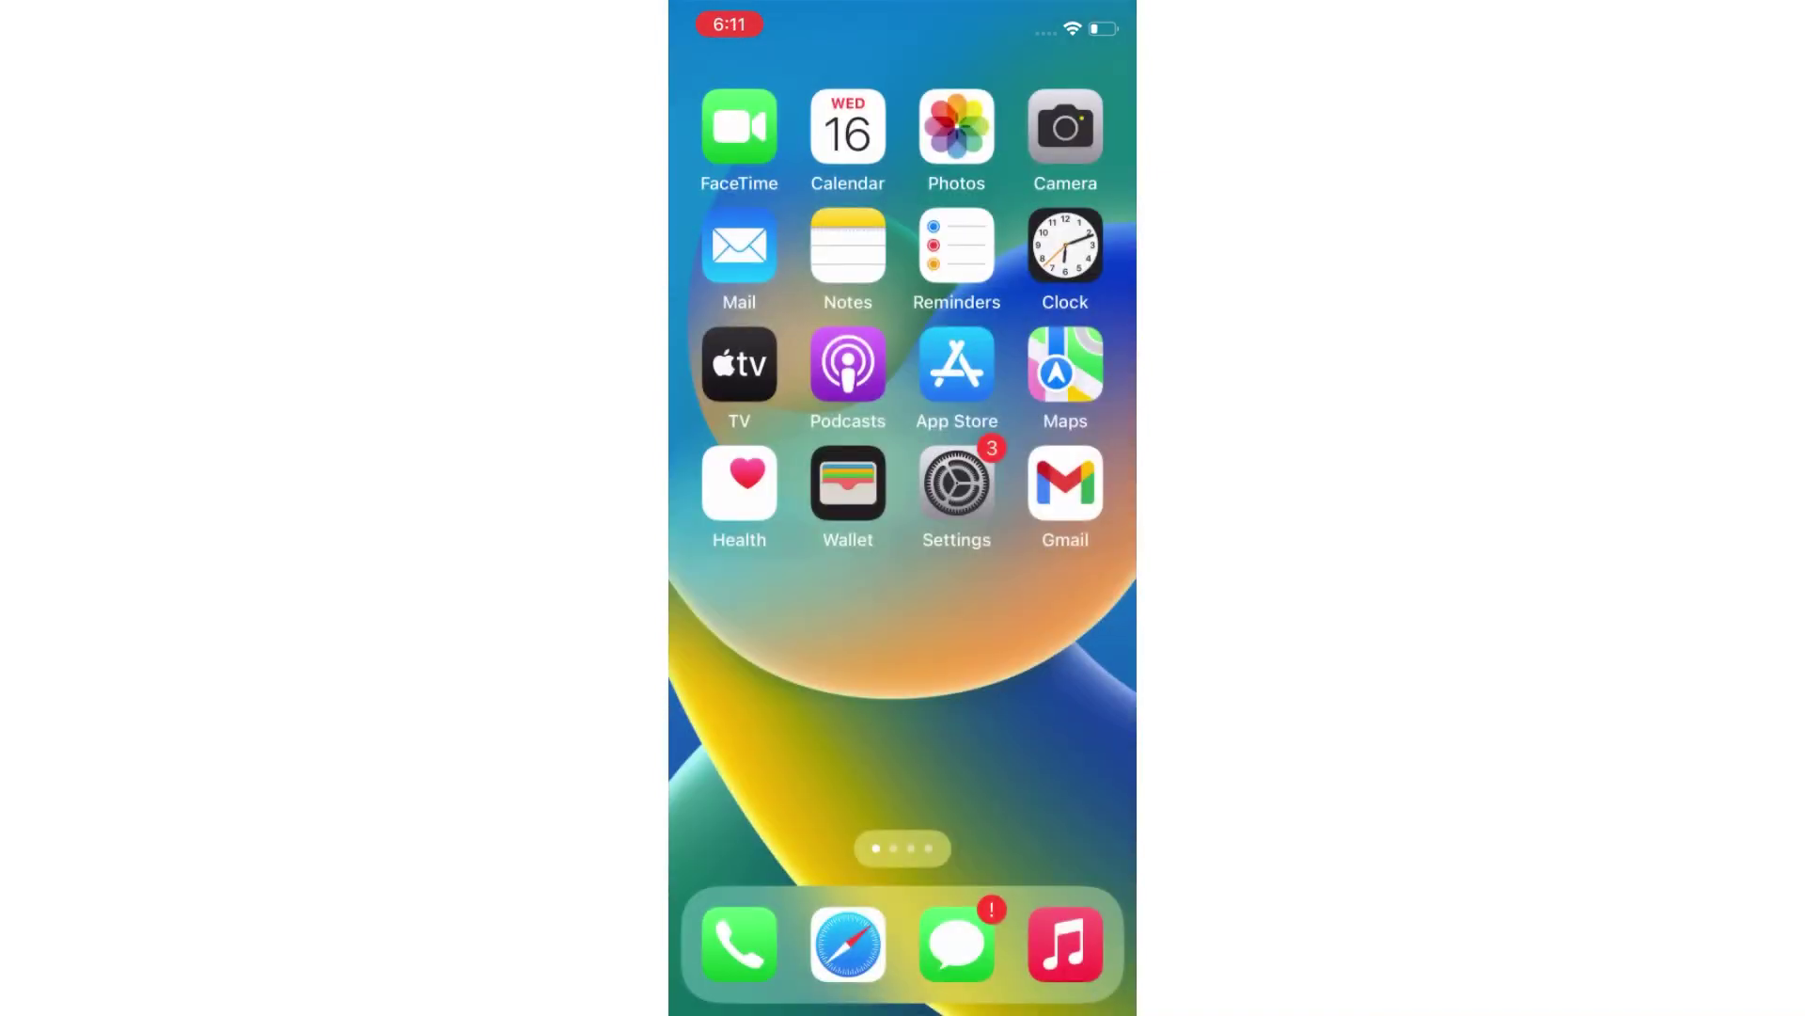
Step: In Wi-Fi settings, read the Arslan network's Weak Security note, then return to the network list
left_click(957, 484)
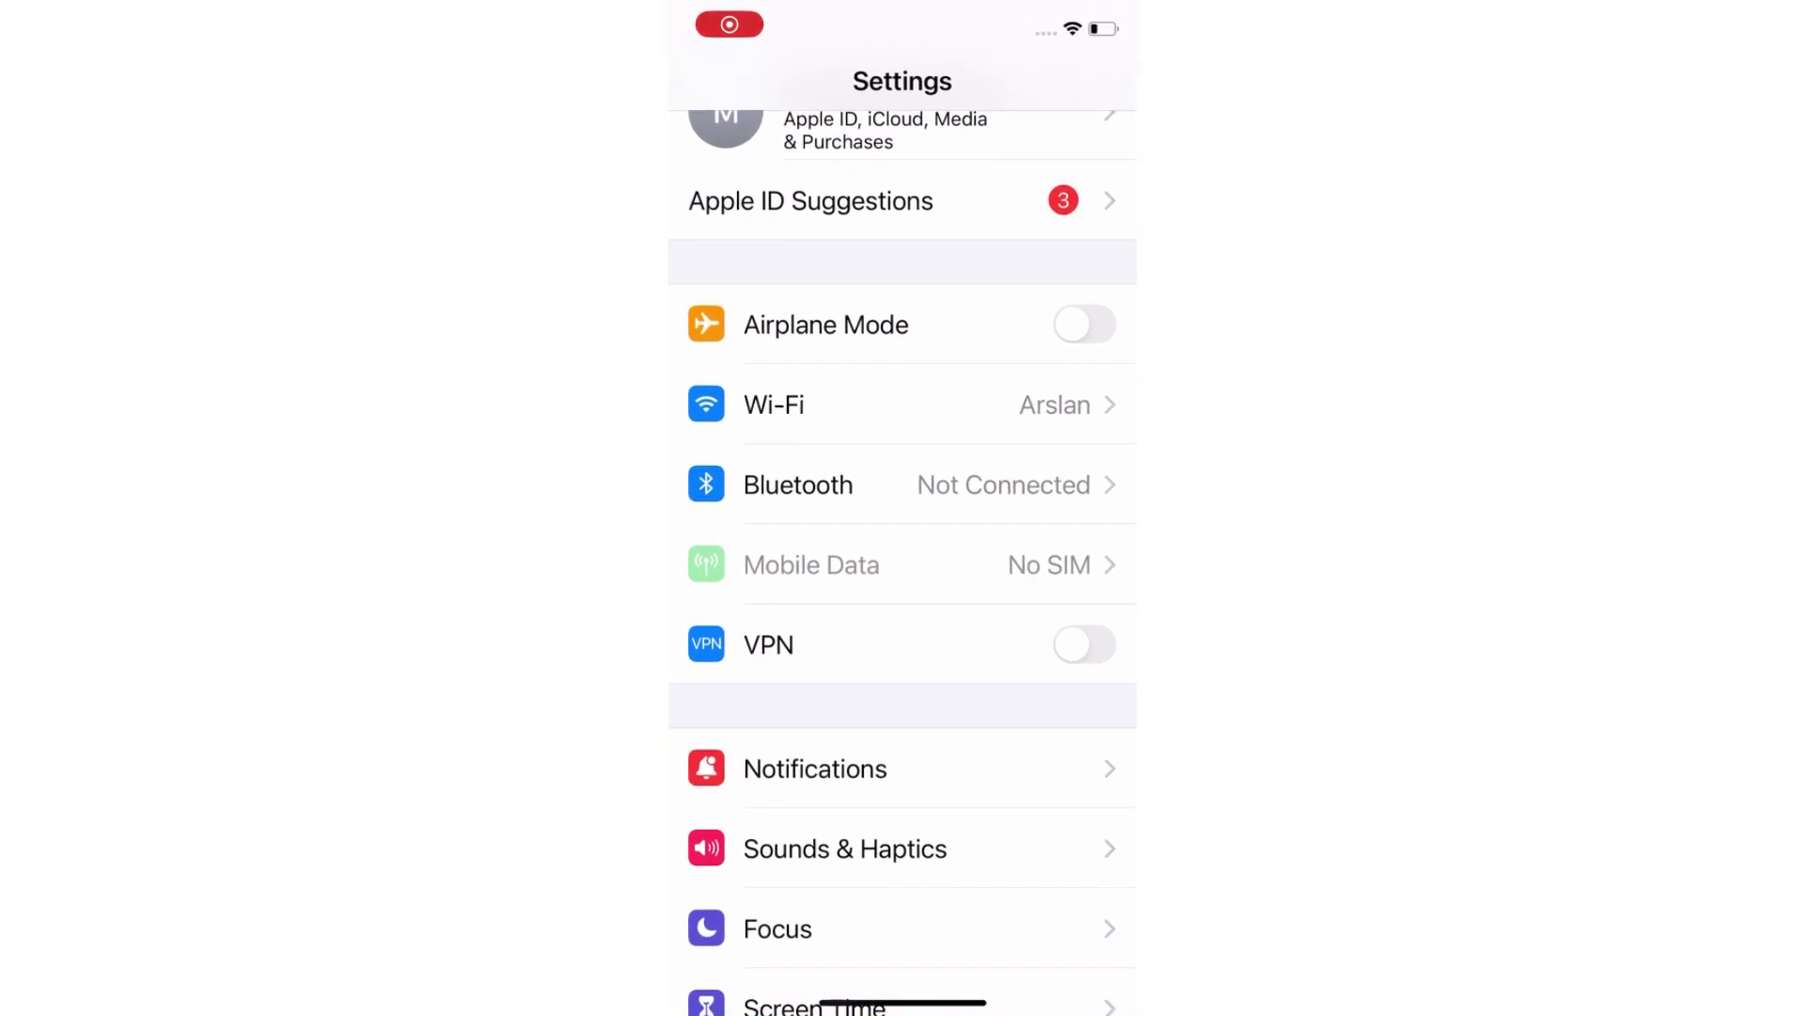
left_click(846, 406)
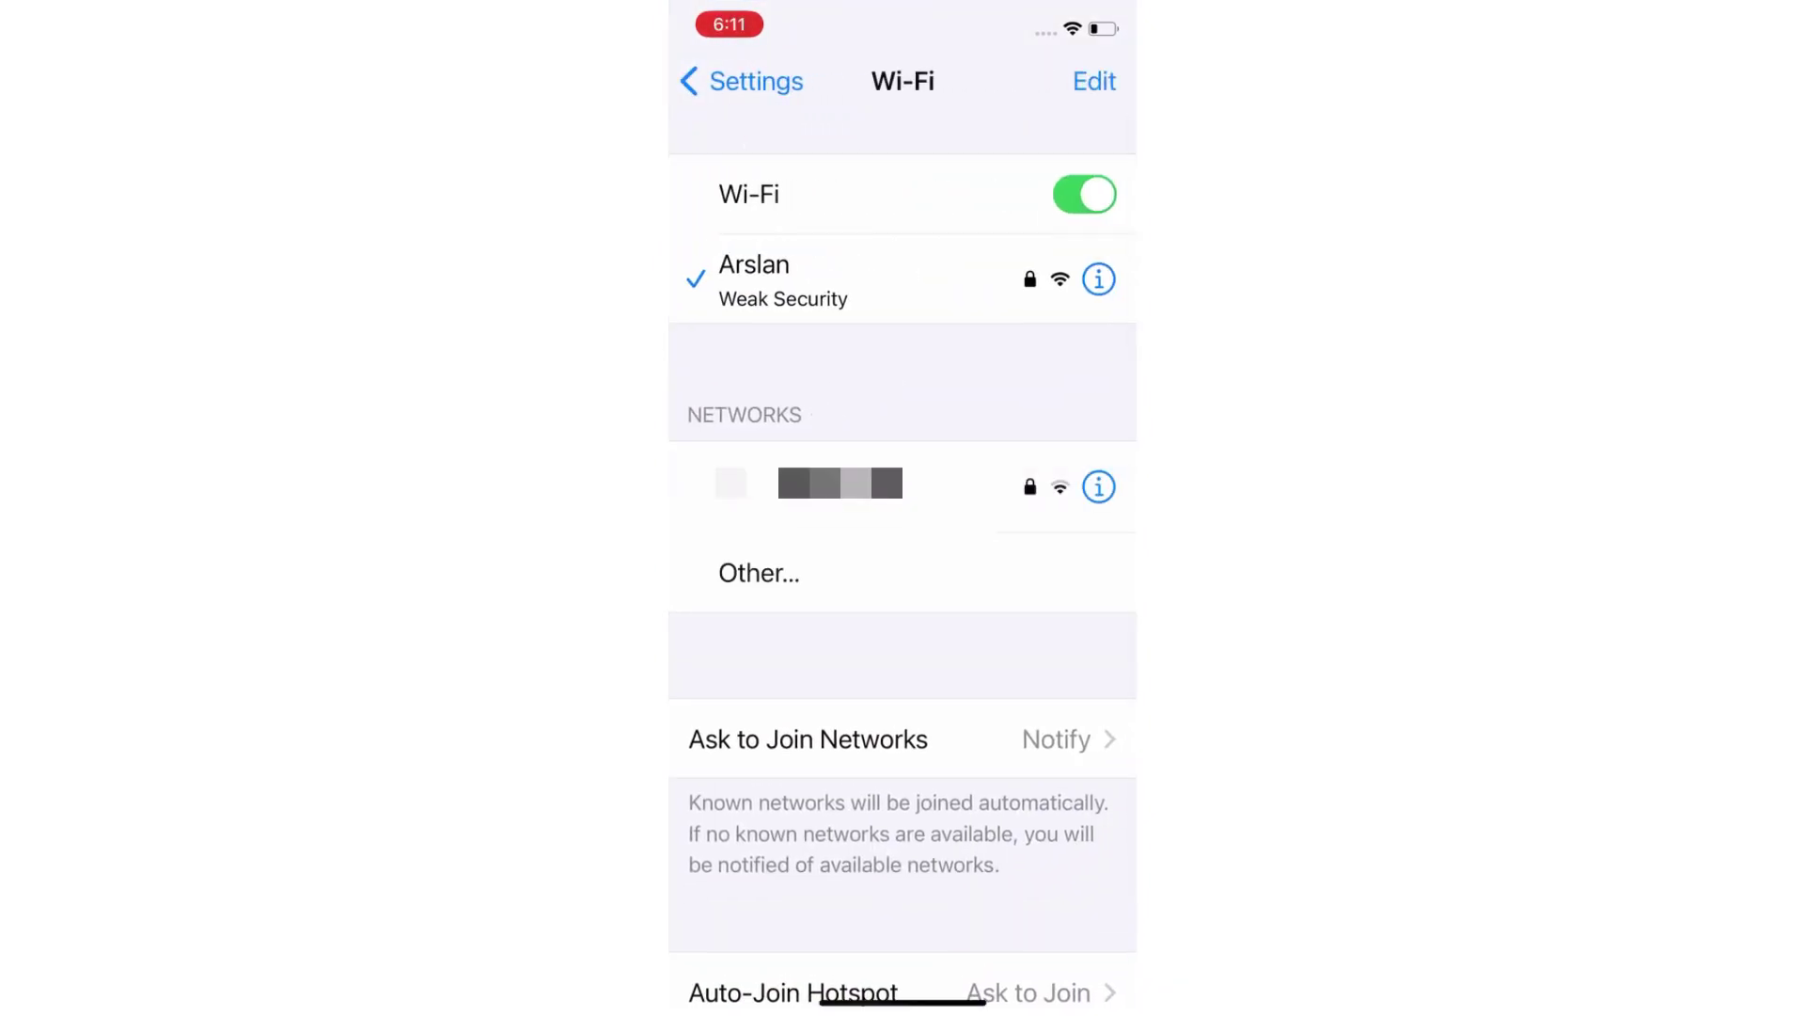
left_click(1097, 278)
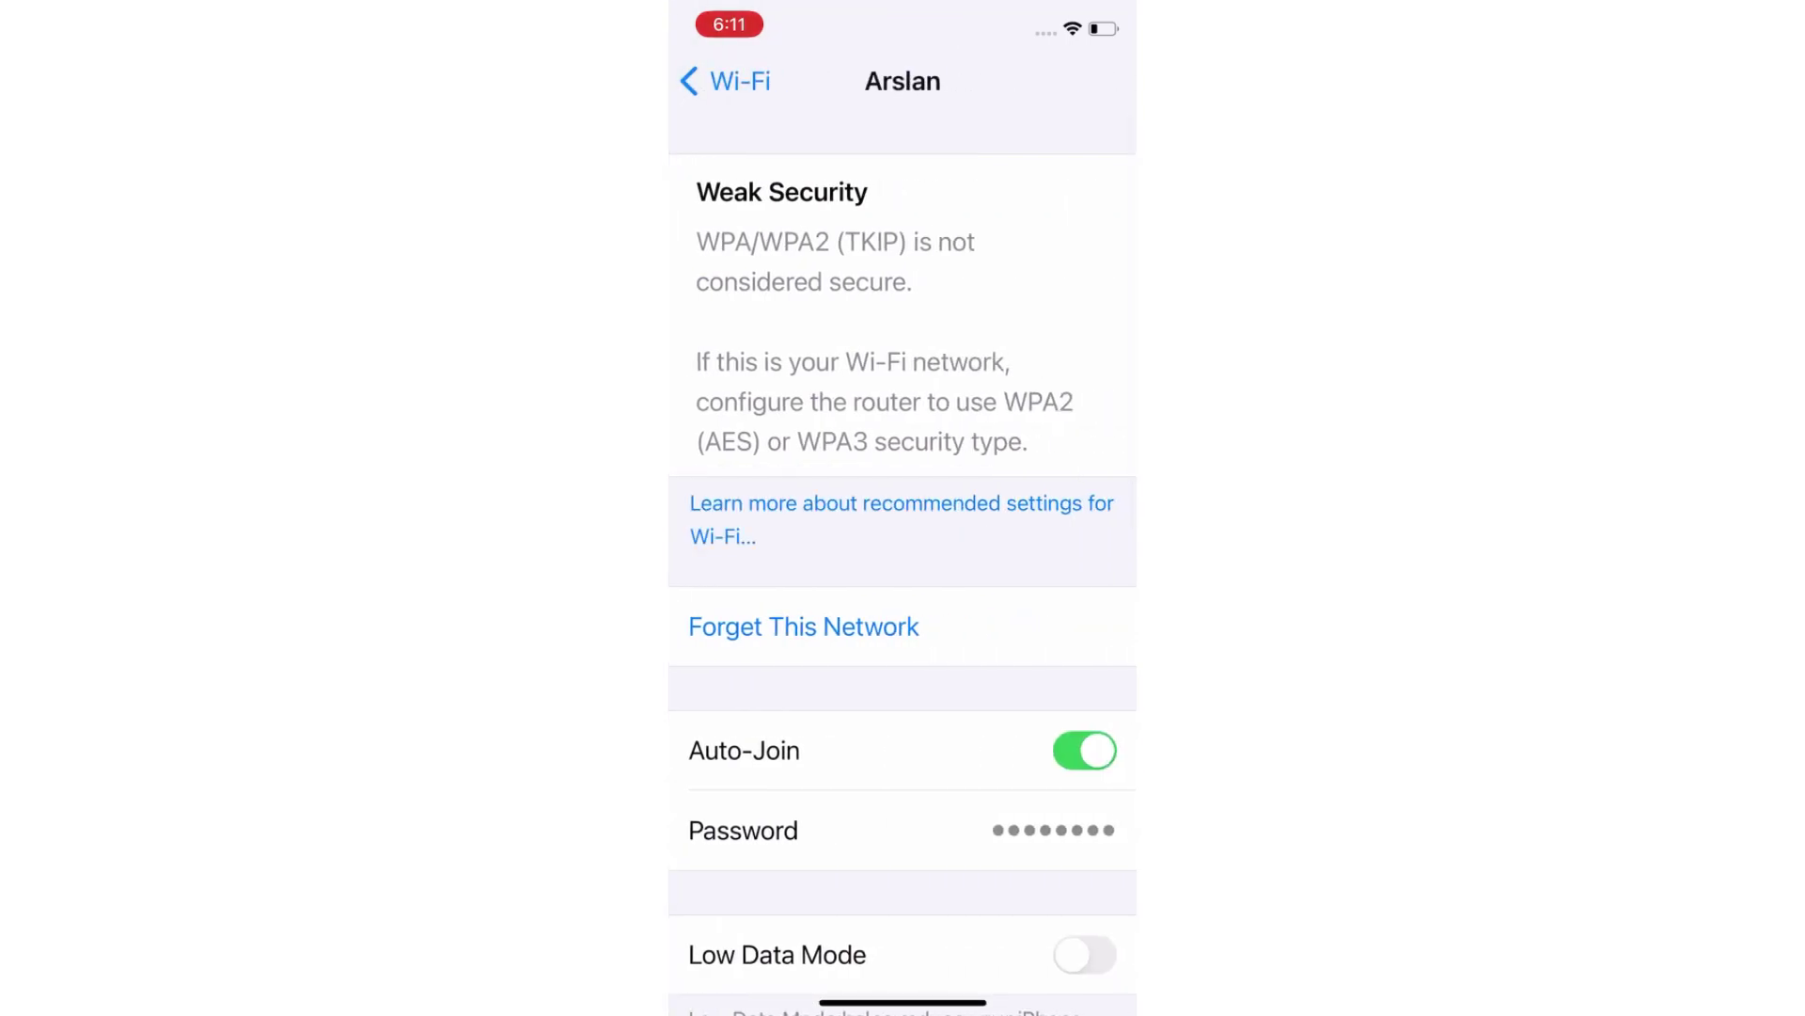
scroll(902, 565, "up", 2)
left_click(726, 80)
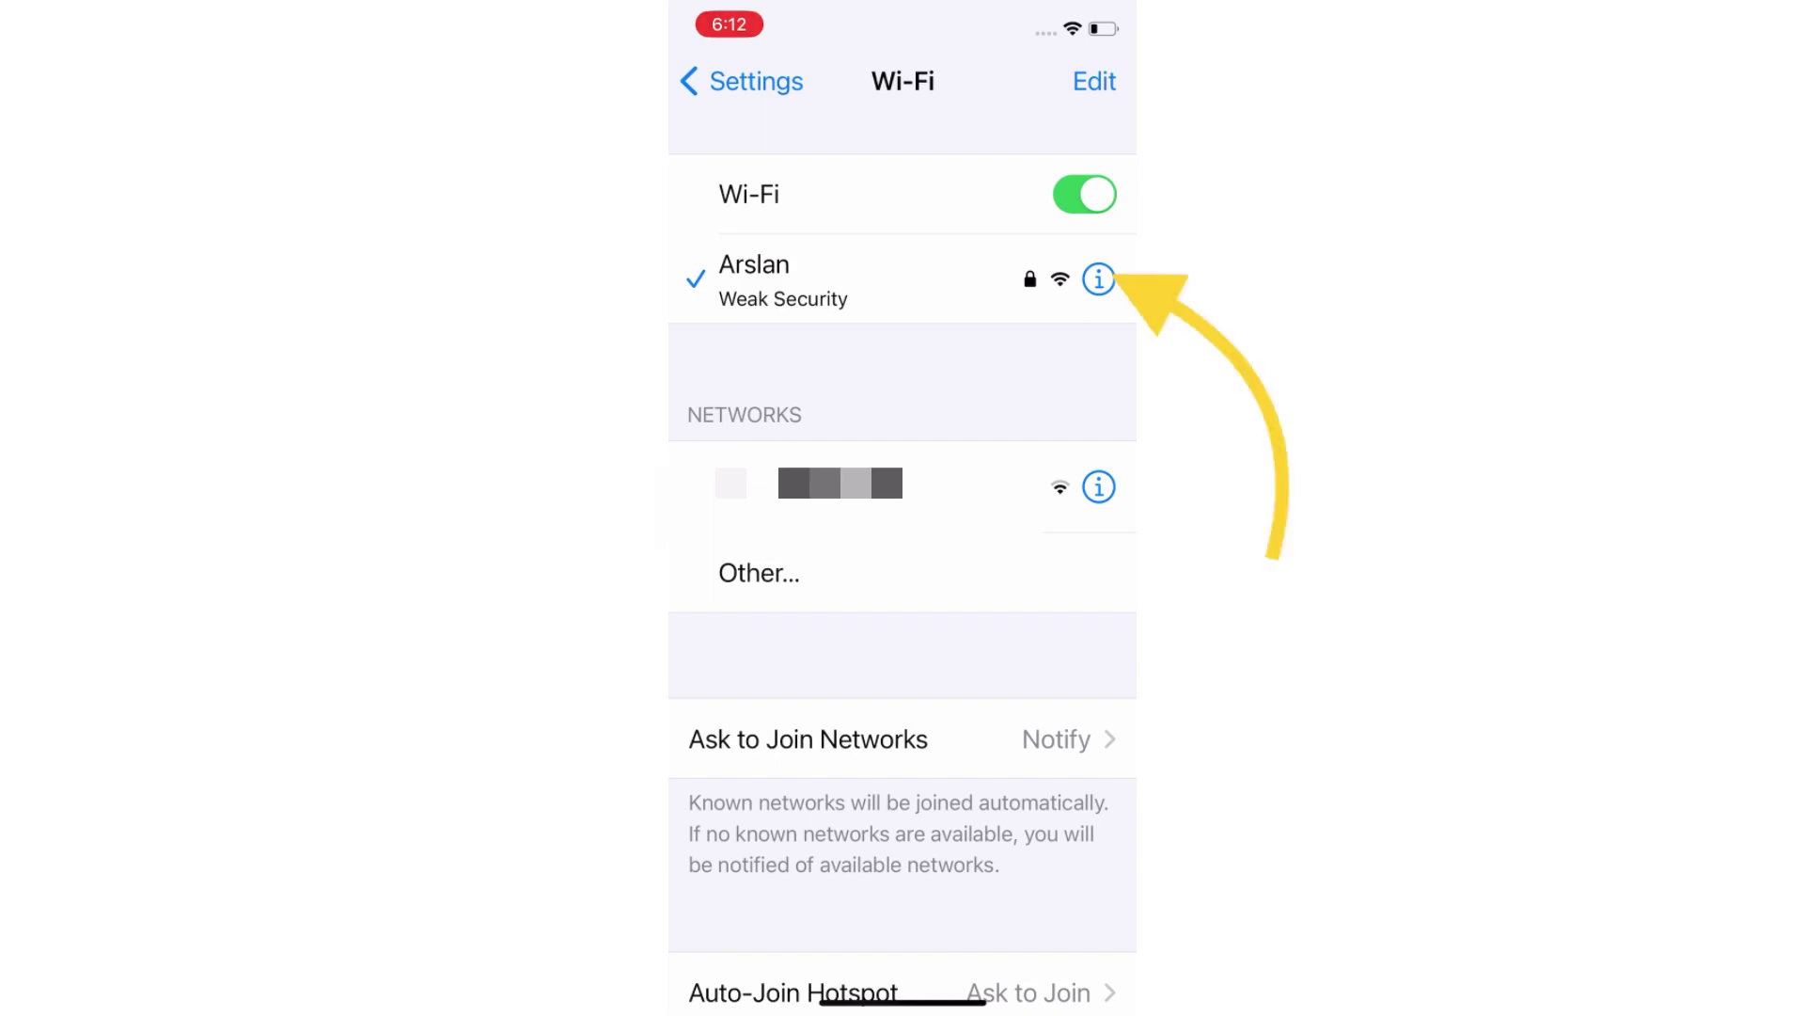
Step: Find the IPv4 Router address in Arslan's details, then go home to open Safari
left_click(1098, 277)
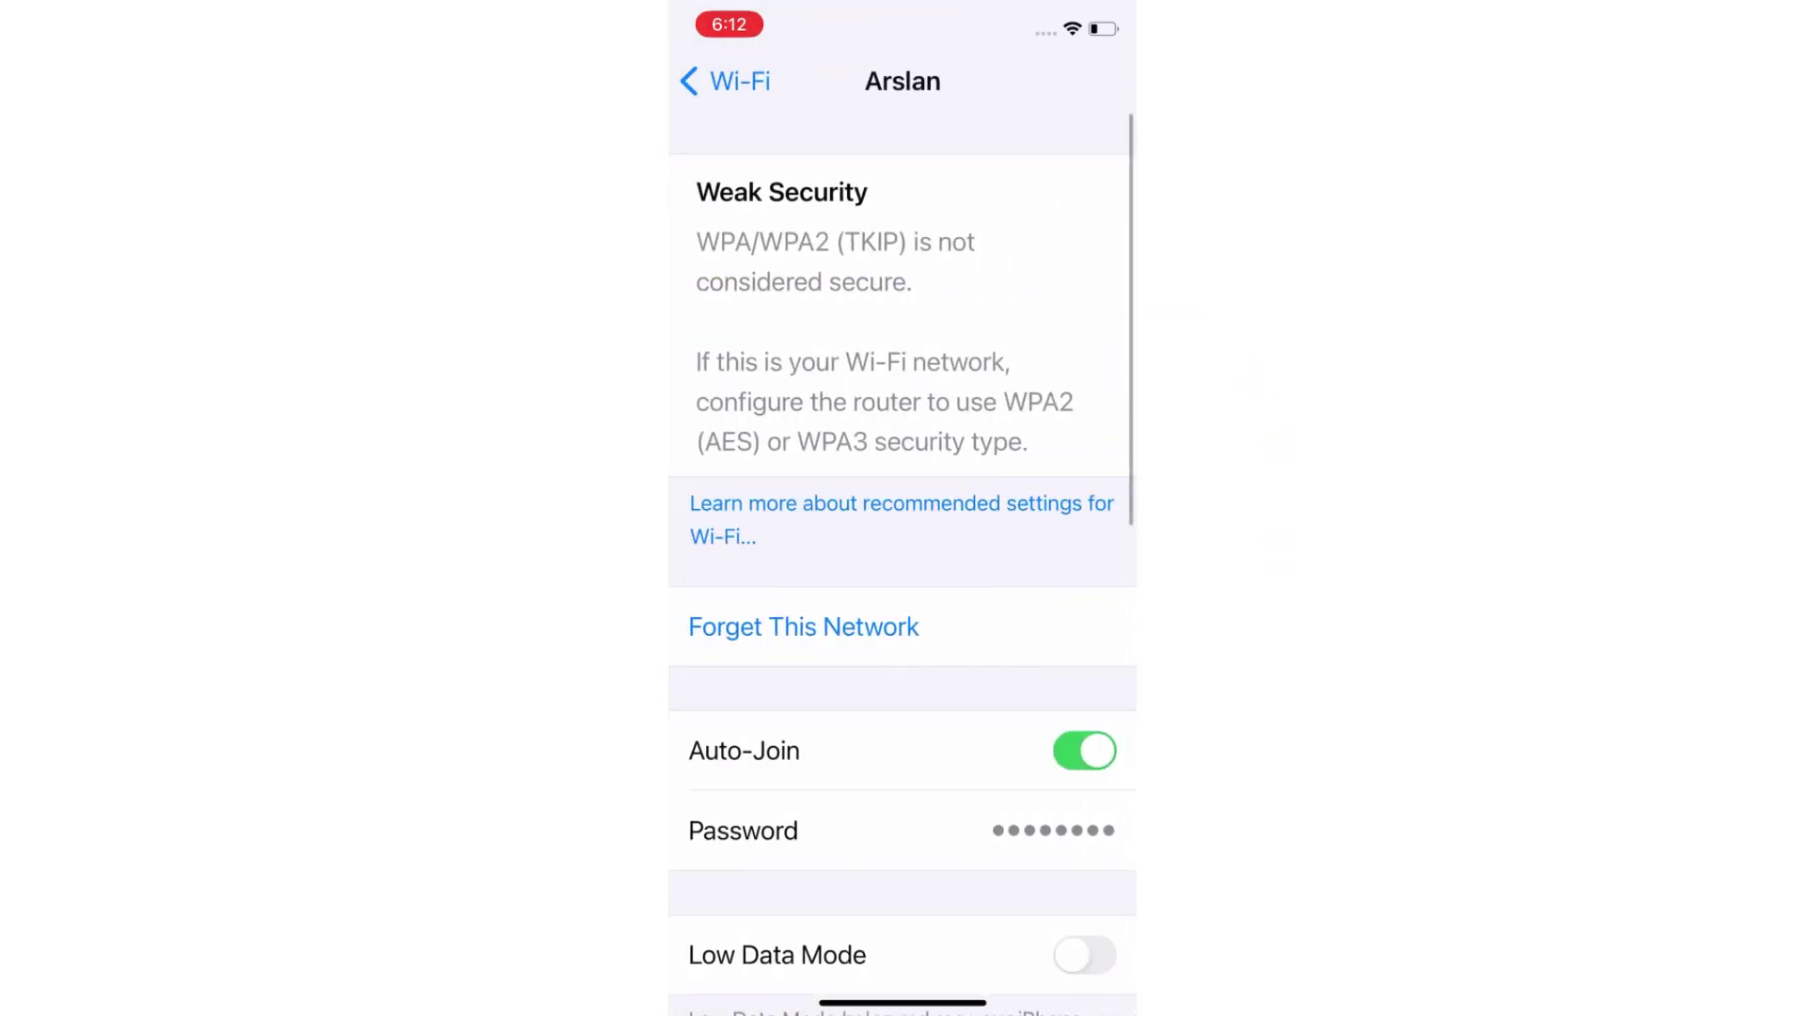
scroll(903, 565, "down", 10)
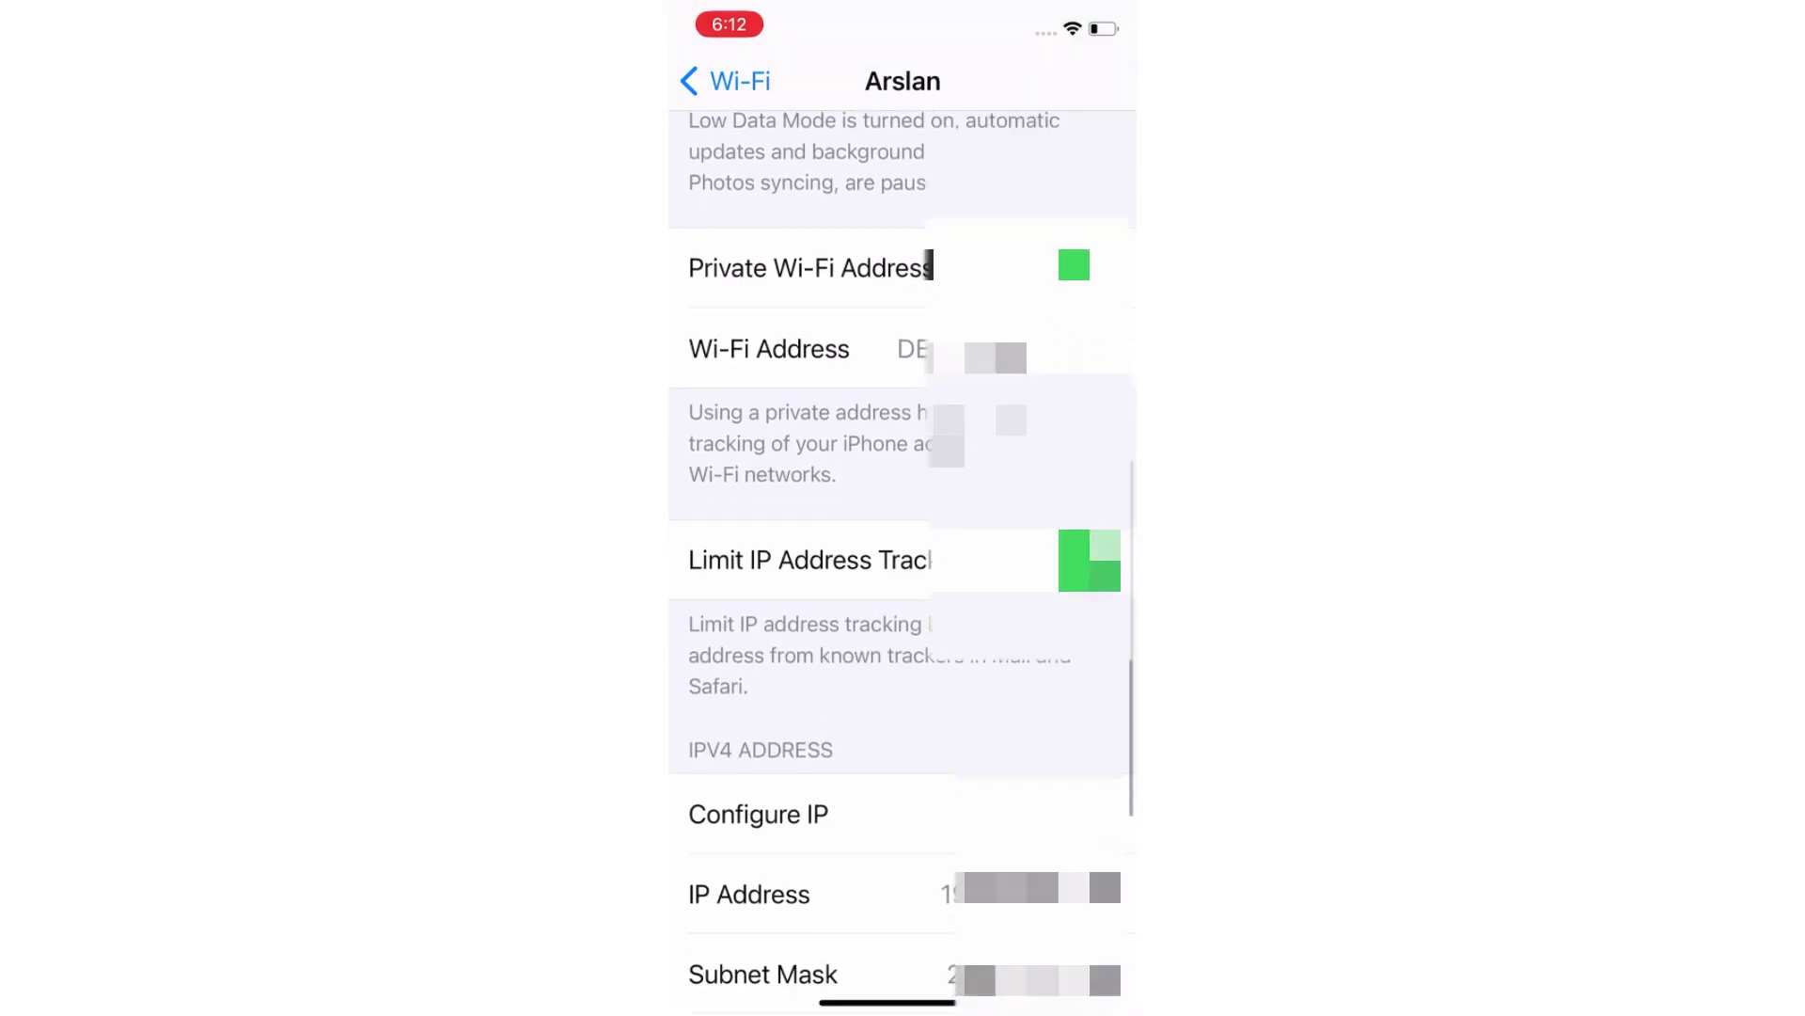
scroll(904, 565, "down", 2)
scroll(903, 564, "down", 3)
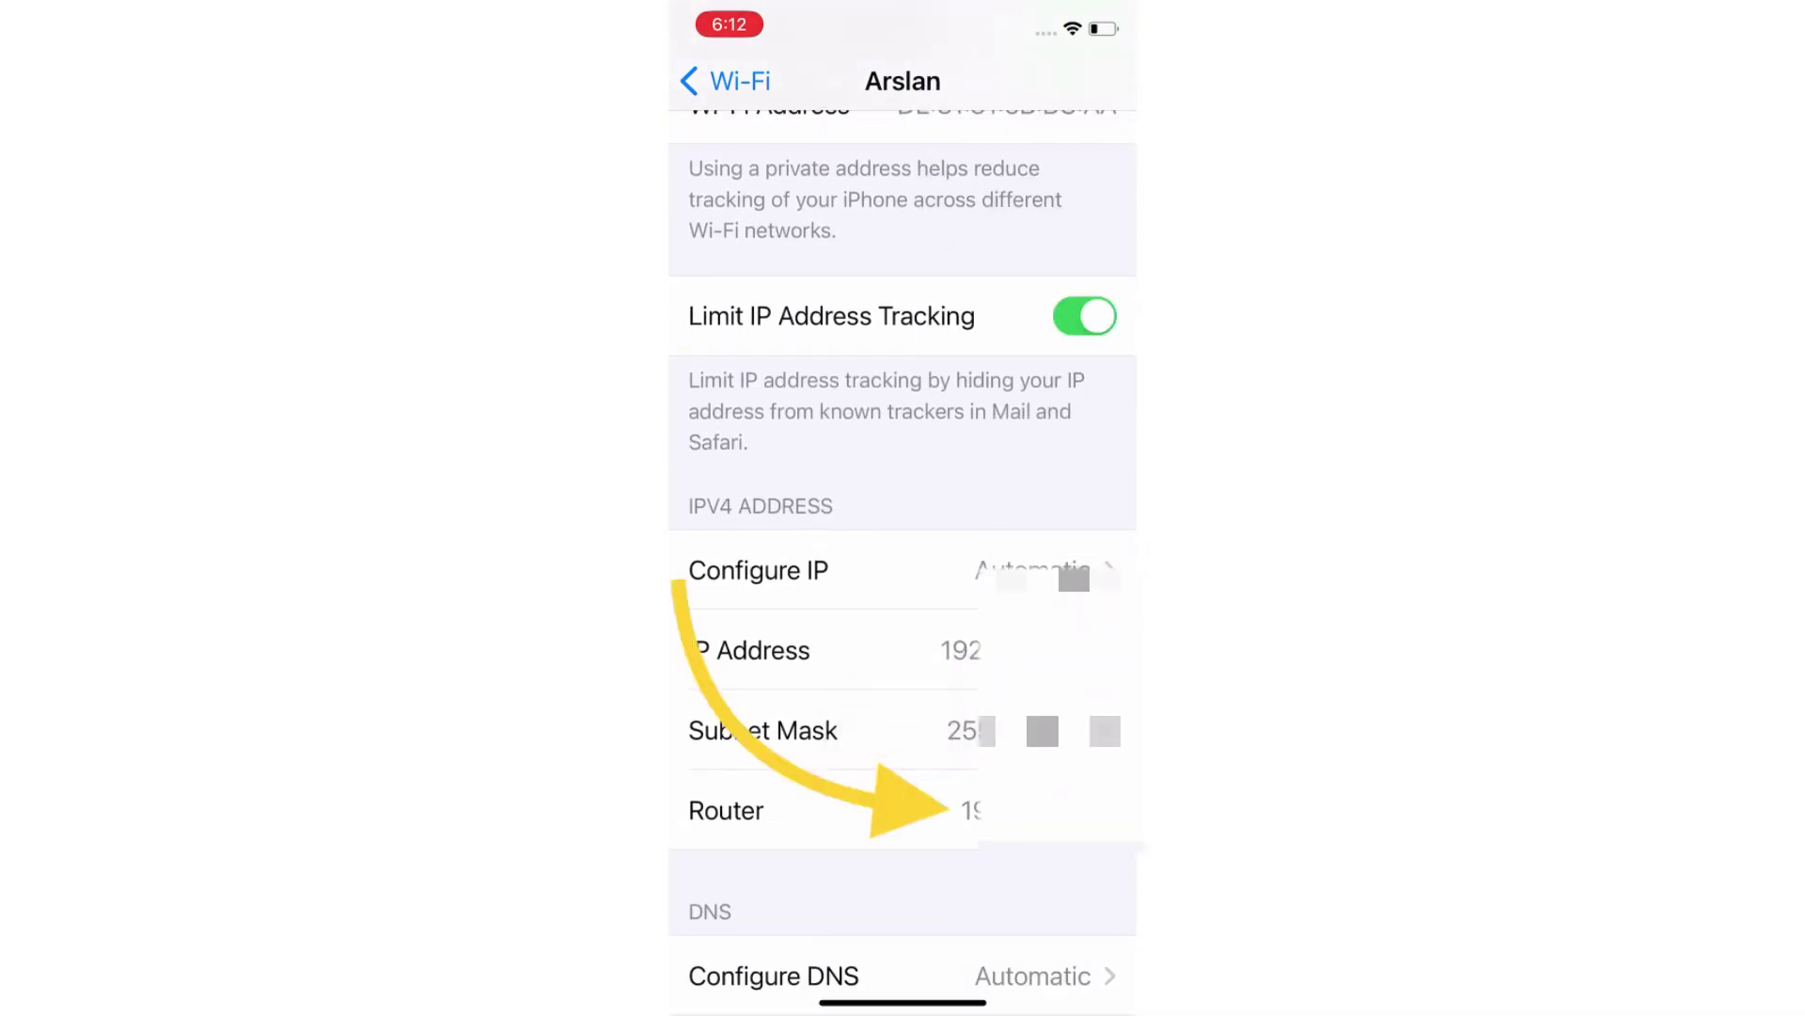
left_click_drag(904, 1001, 903, 565)
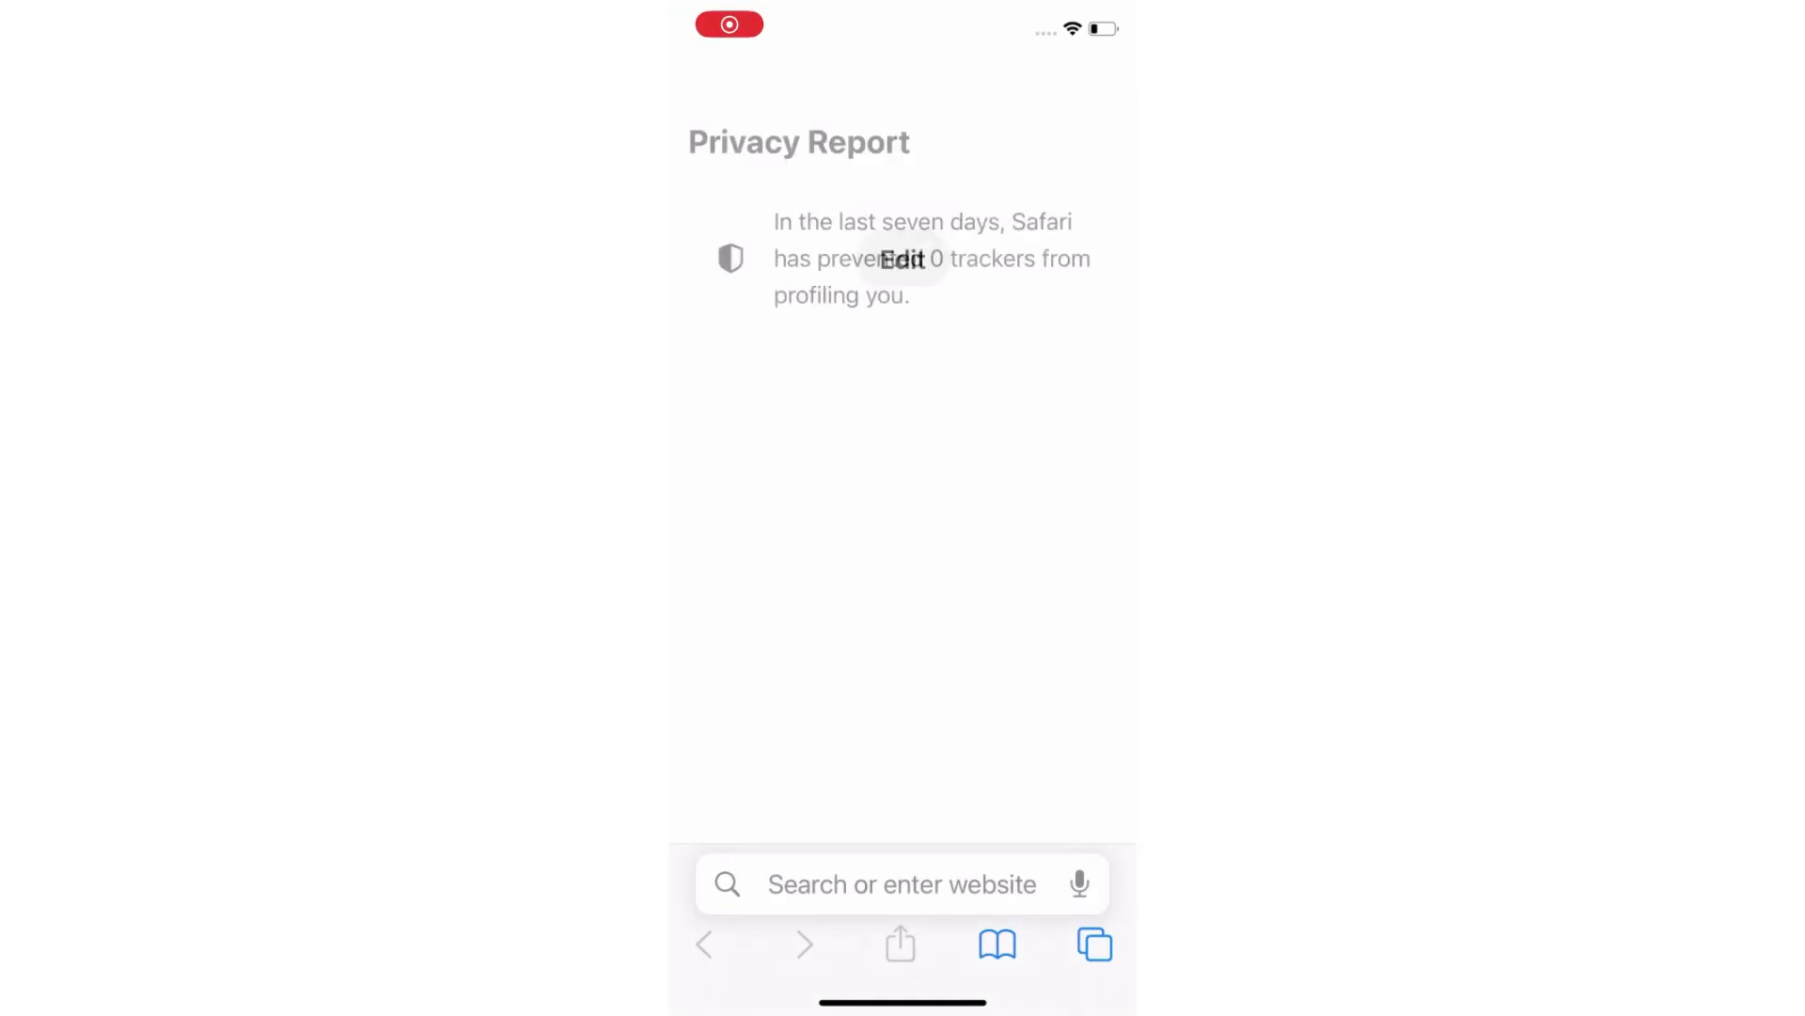
Step: Paste the router IP into Safari's address bar and load the Huawei login page
left_click(903, 883)
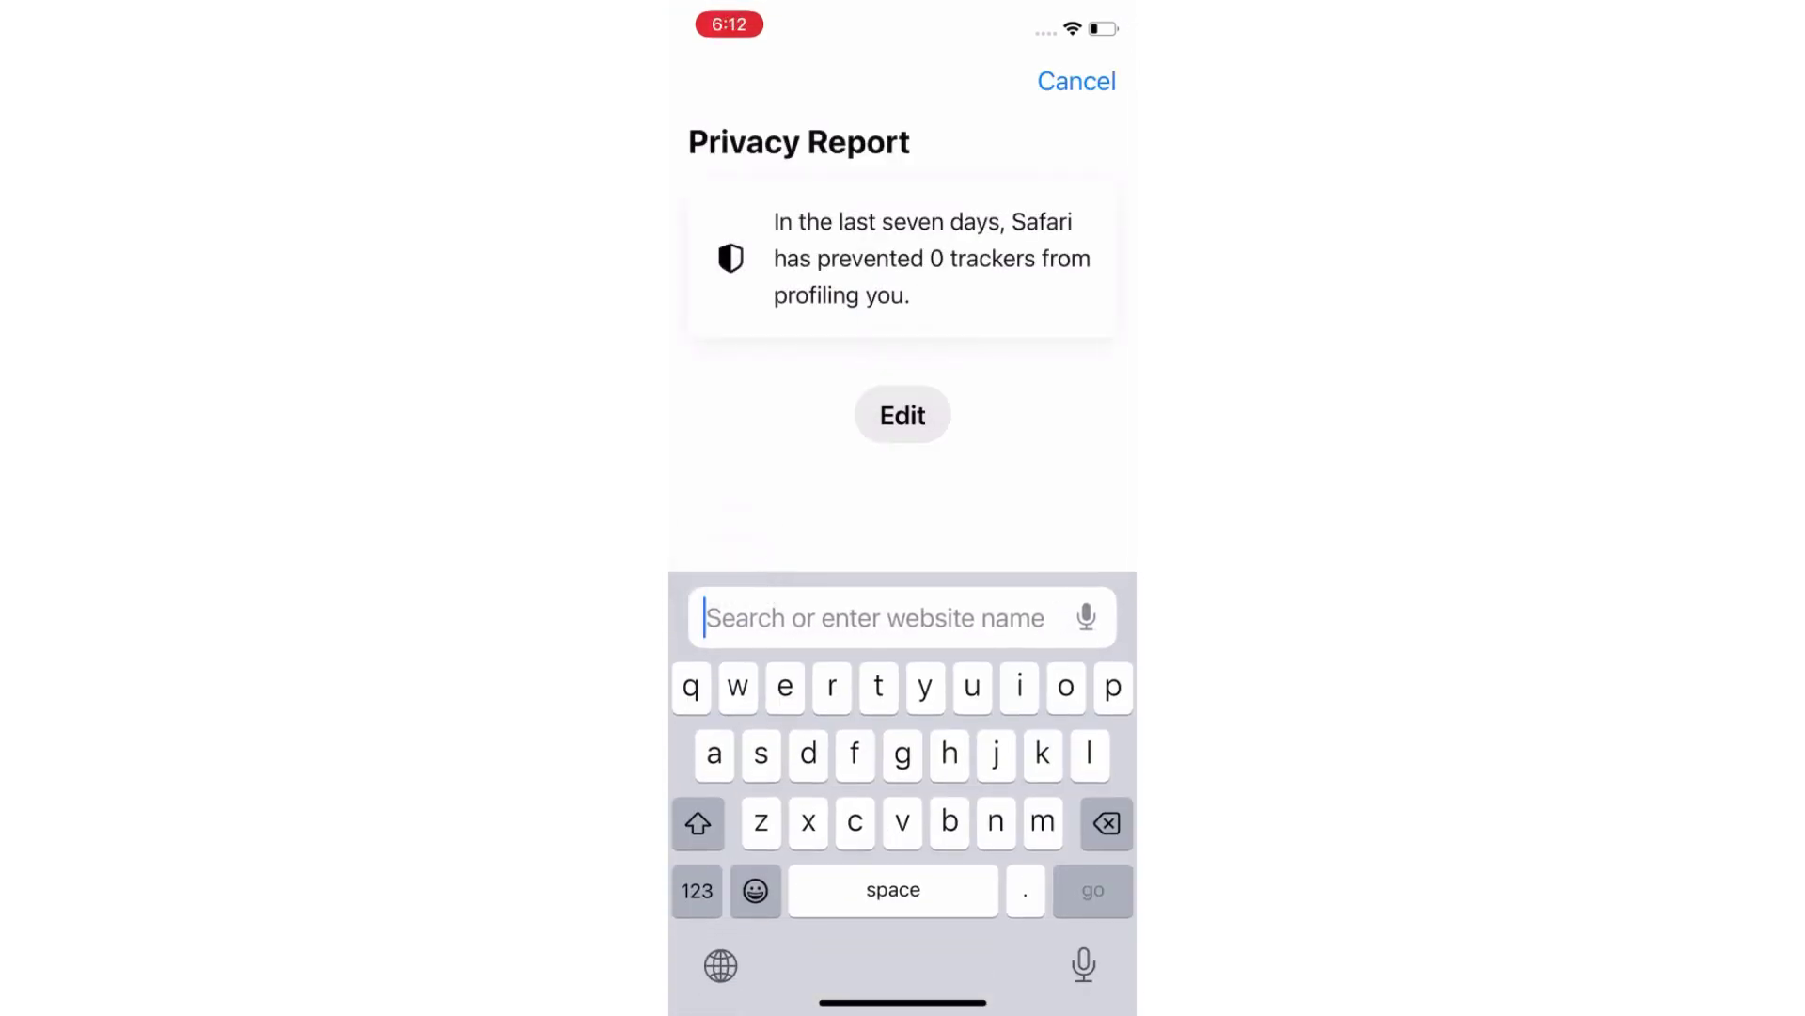
left_click(874, 622)
left_click(737, 546)
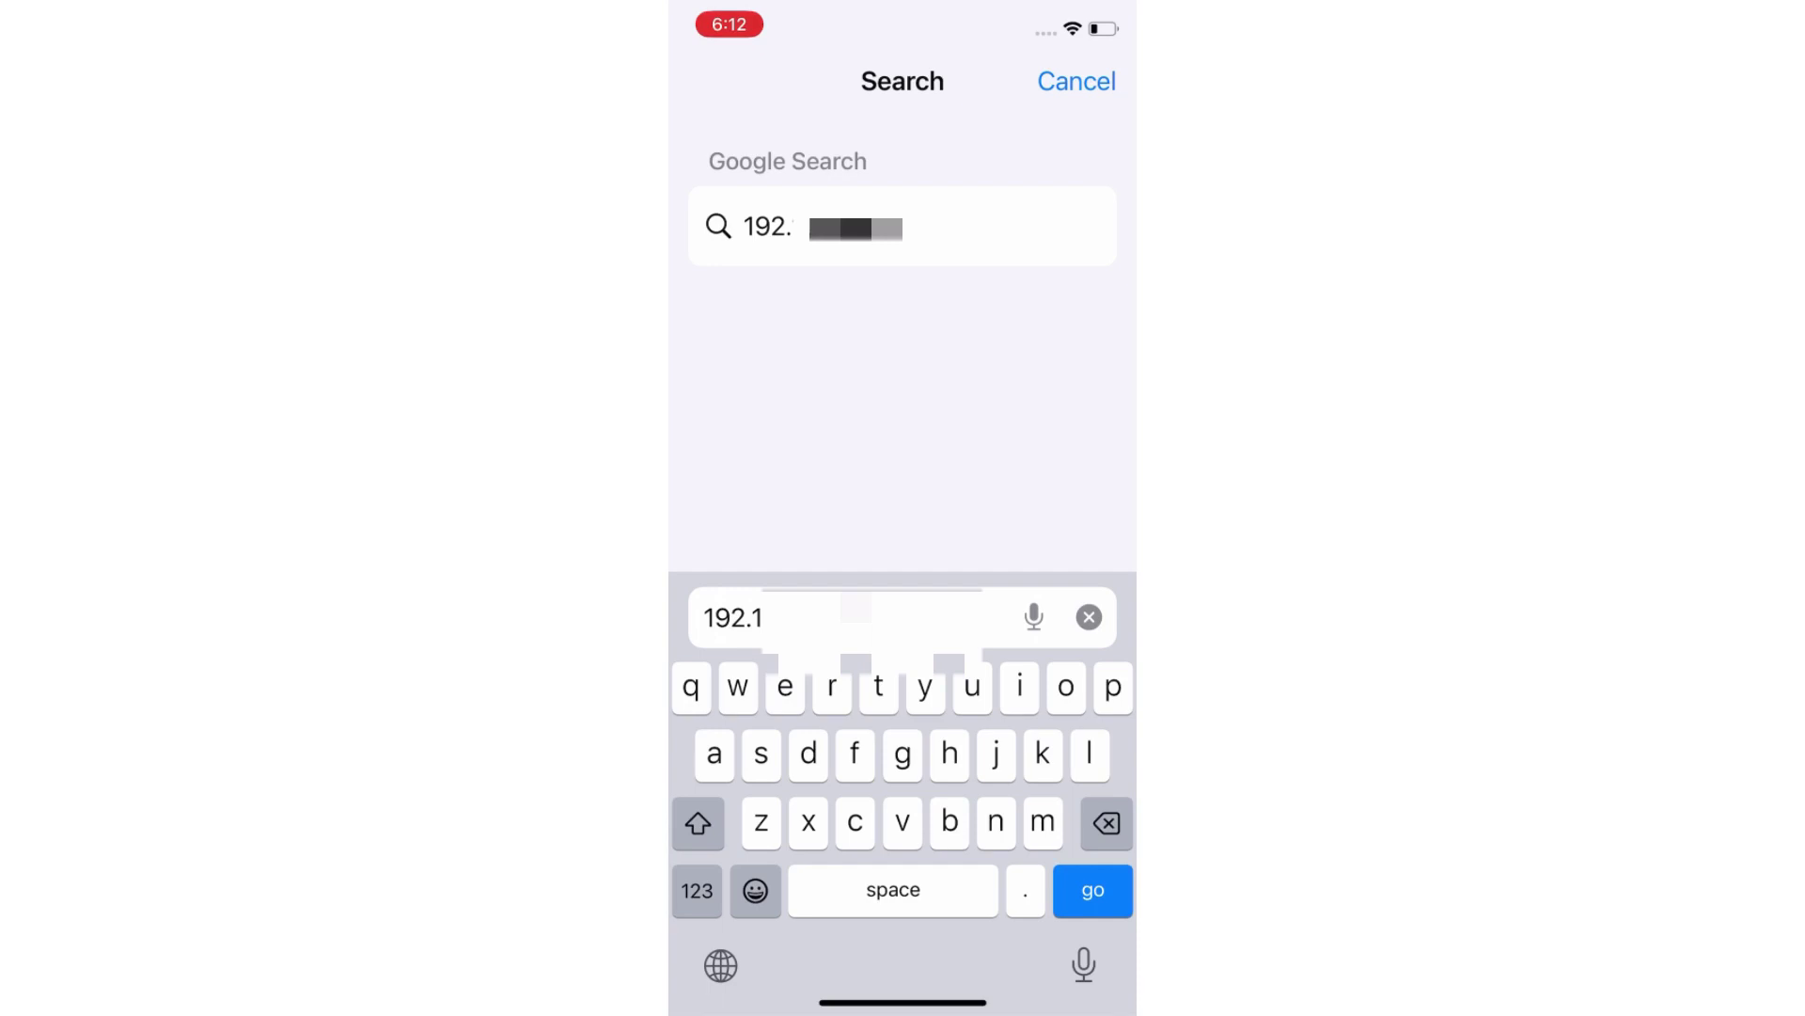
key("Return")
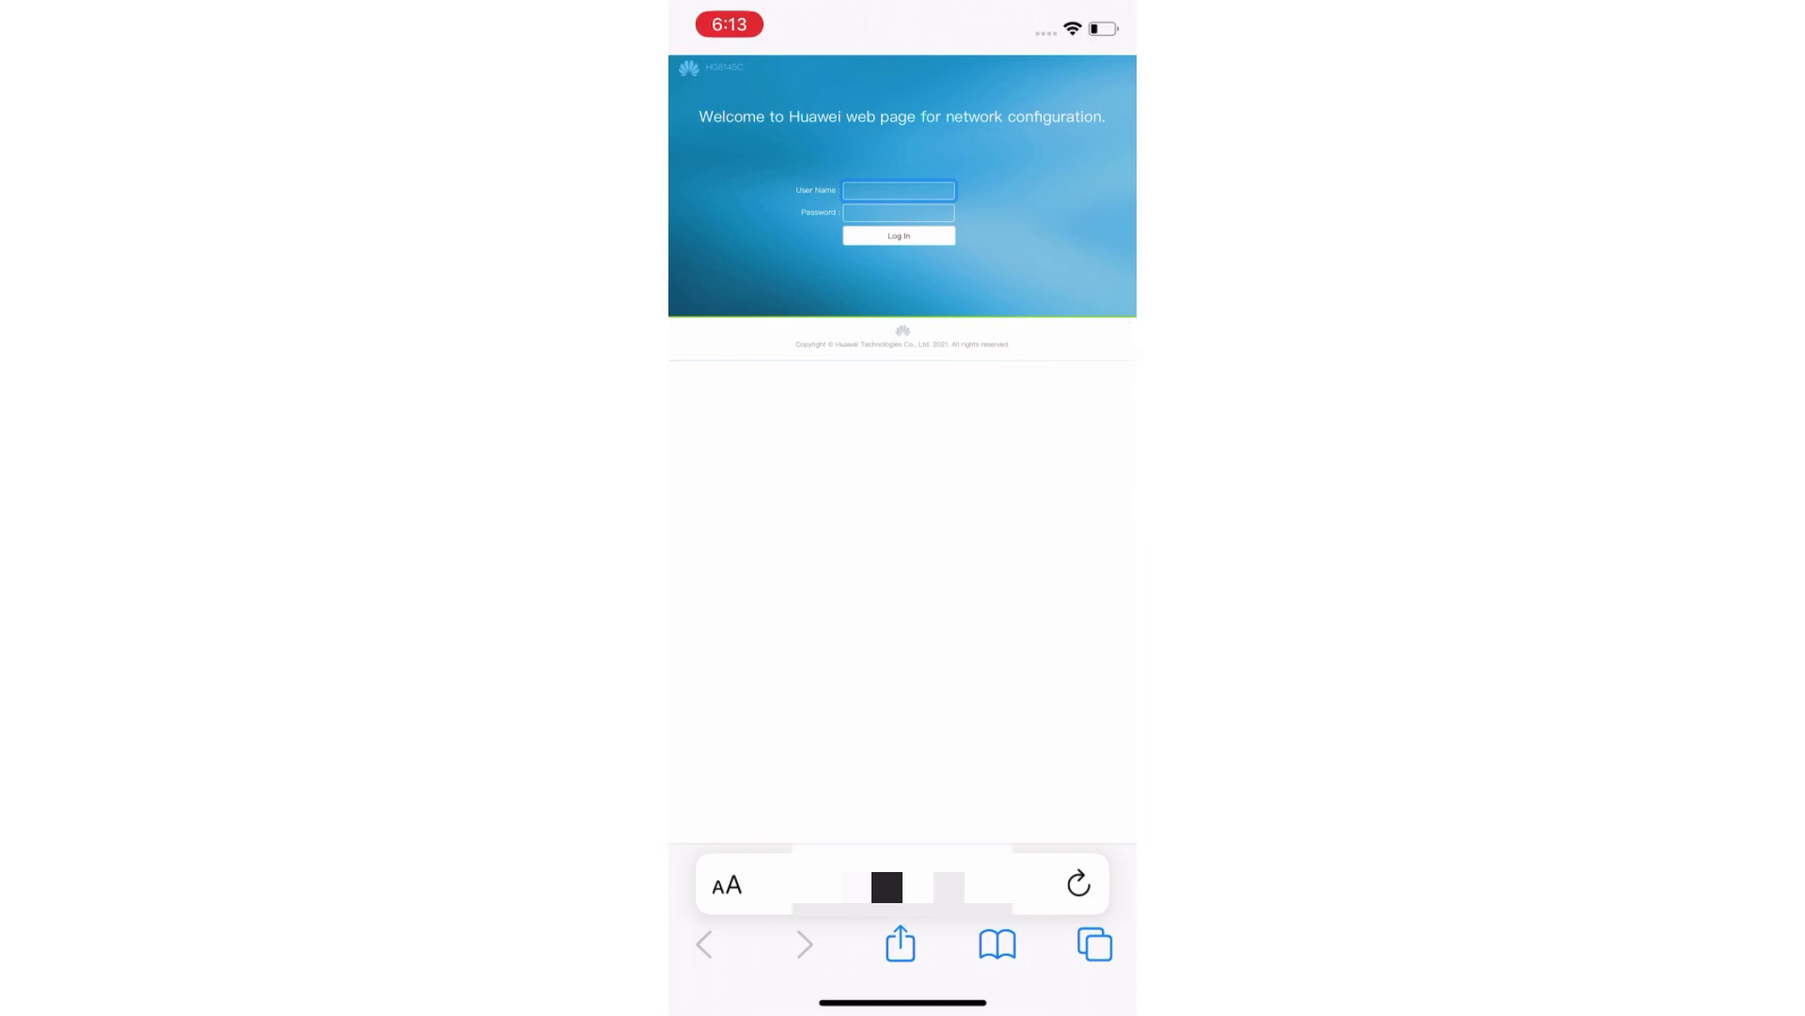
Step: Log in to the Huawei router as telecomadmin with its password
left_click(898, 191)
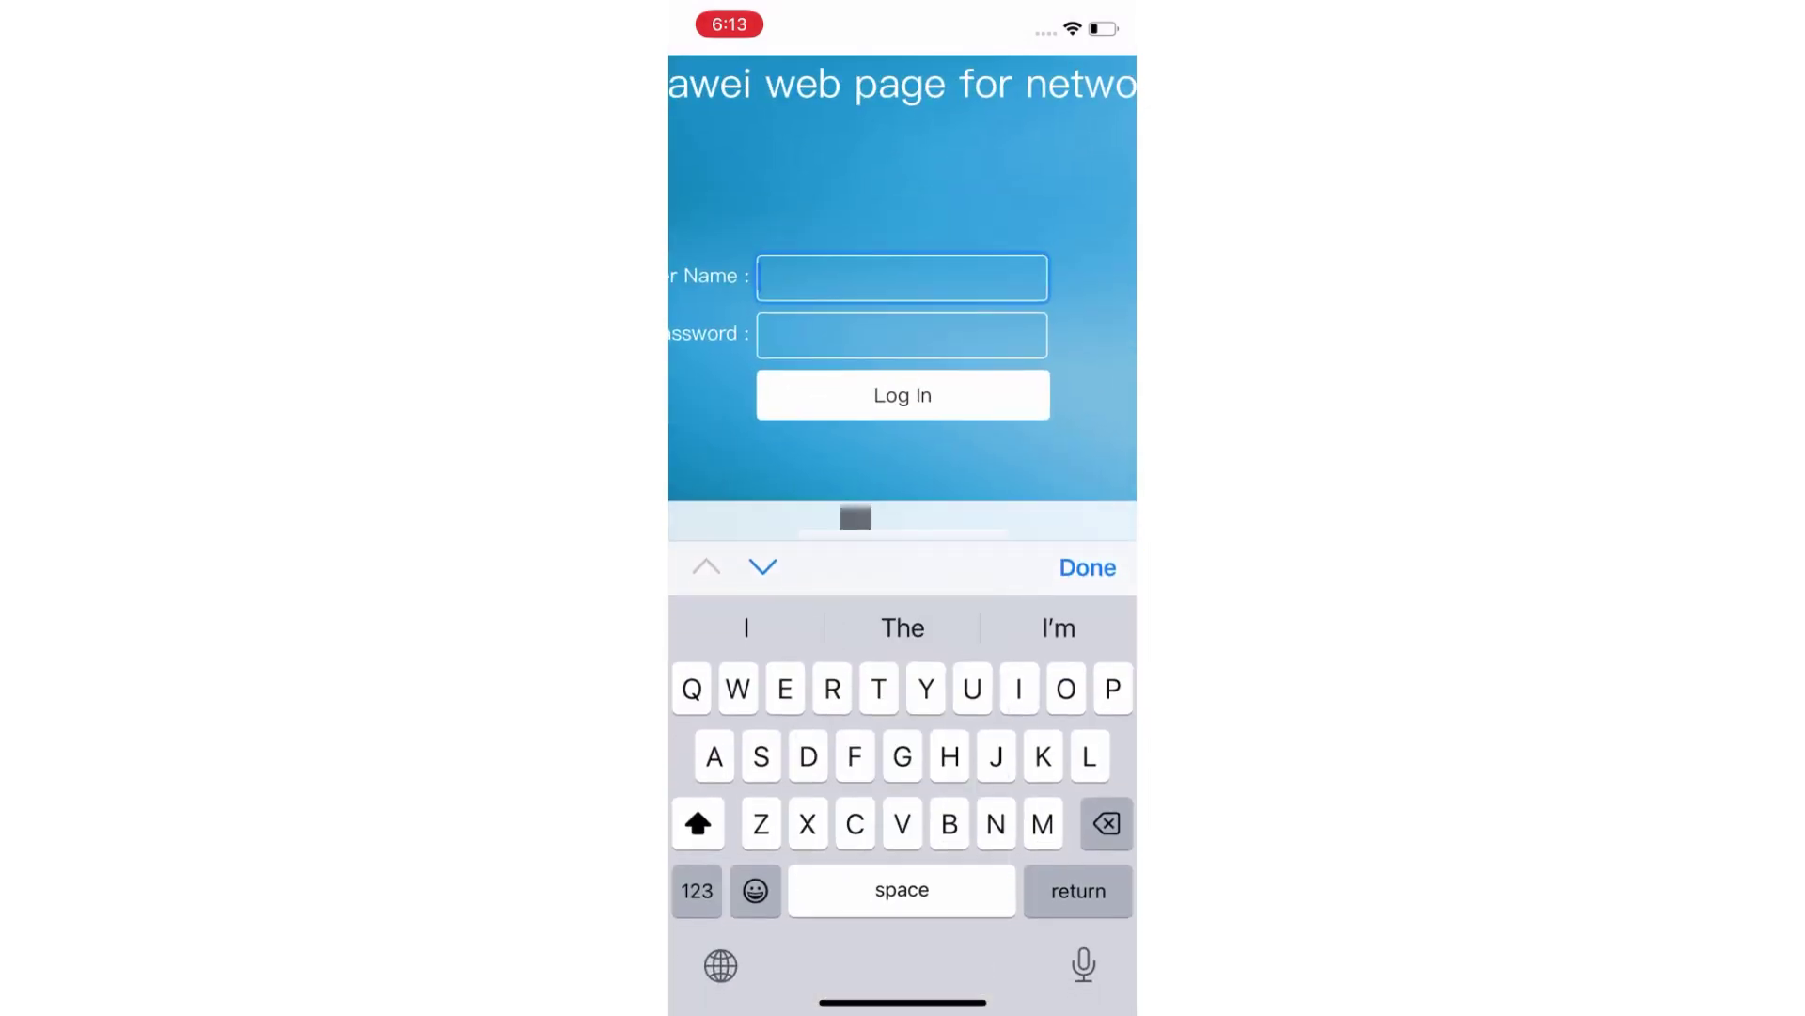
type("t")
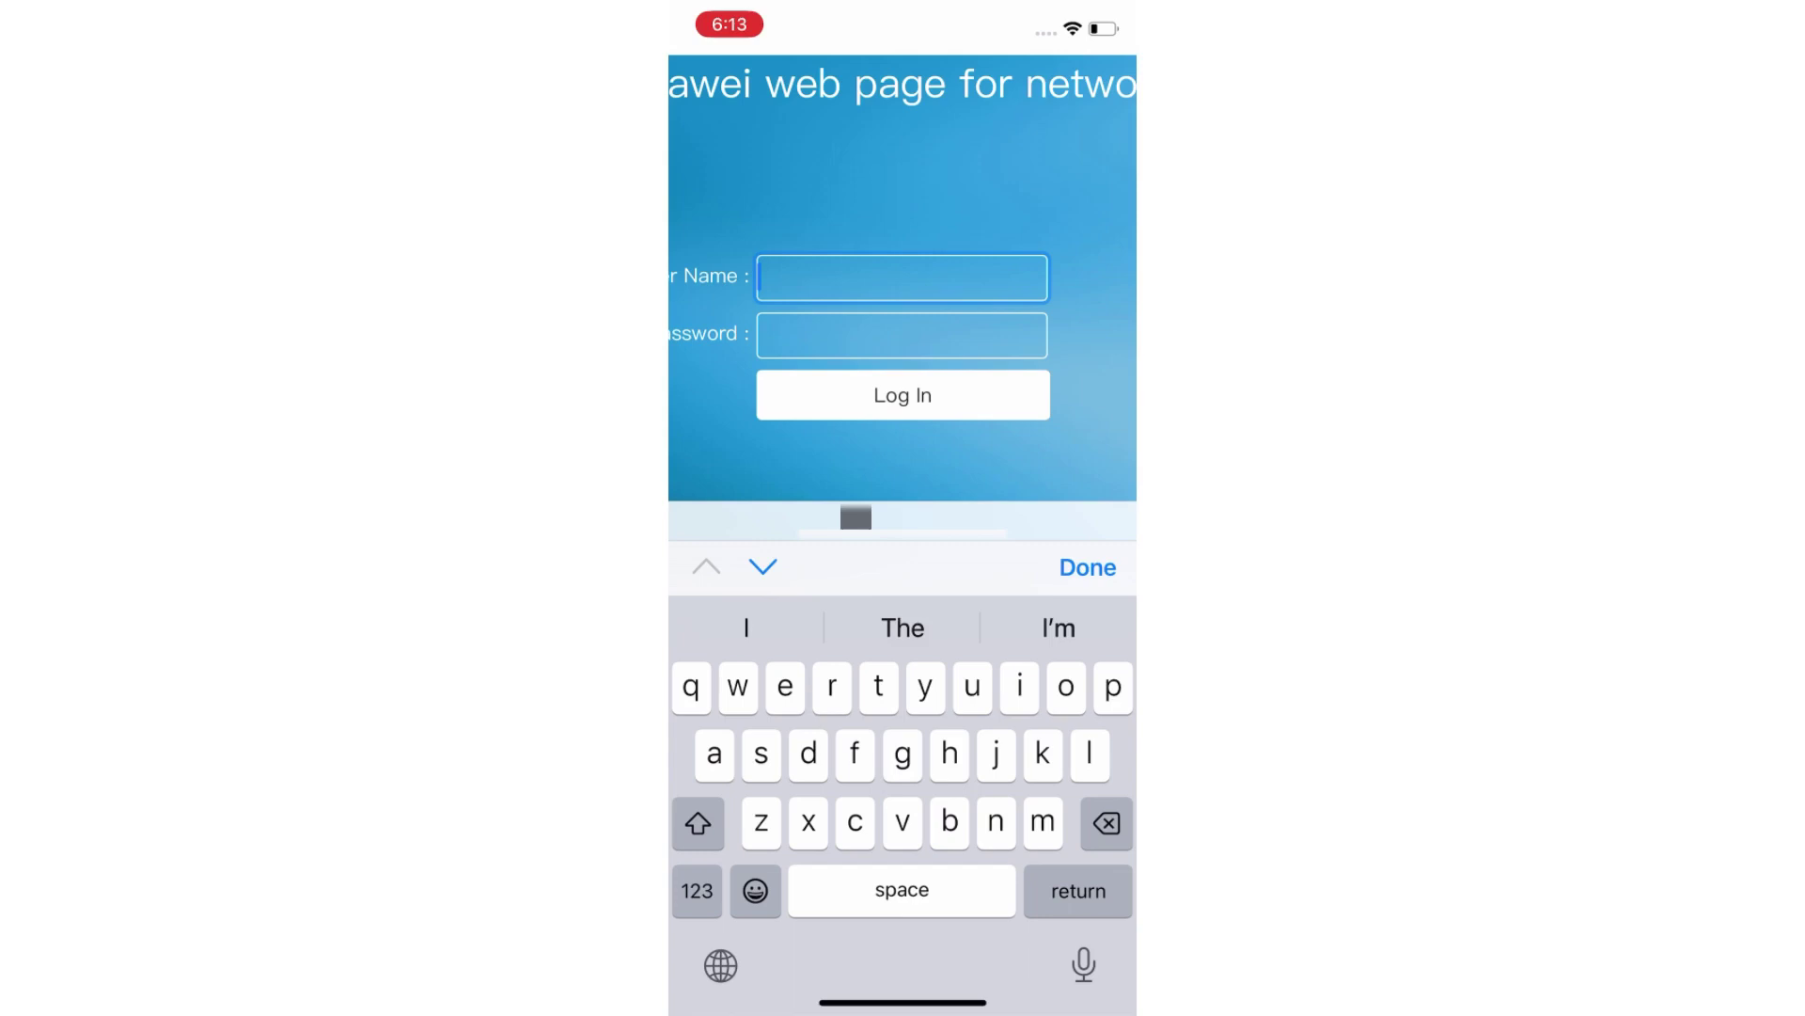
type("eleco")
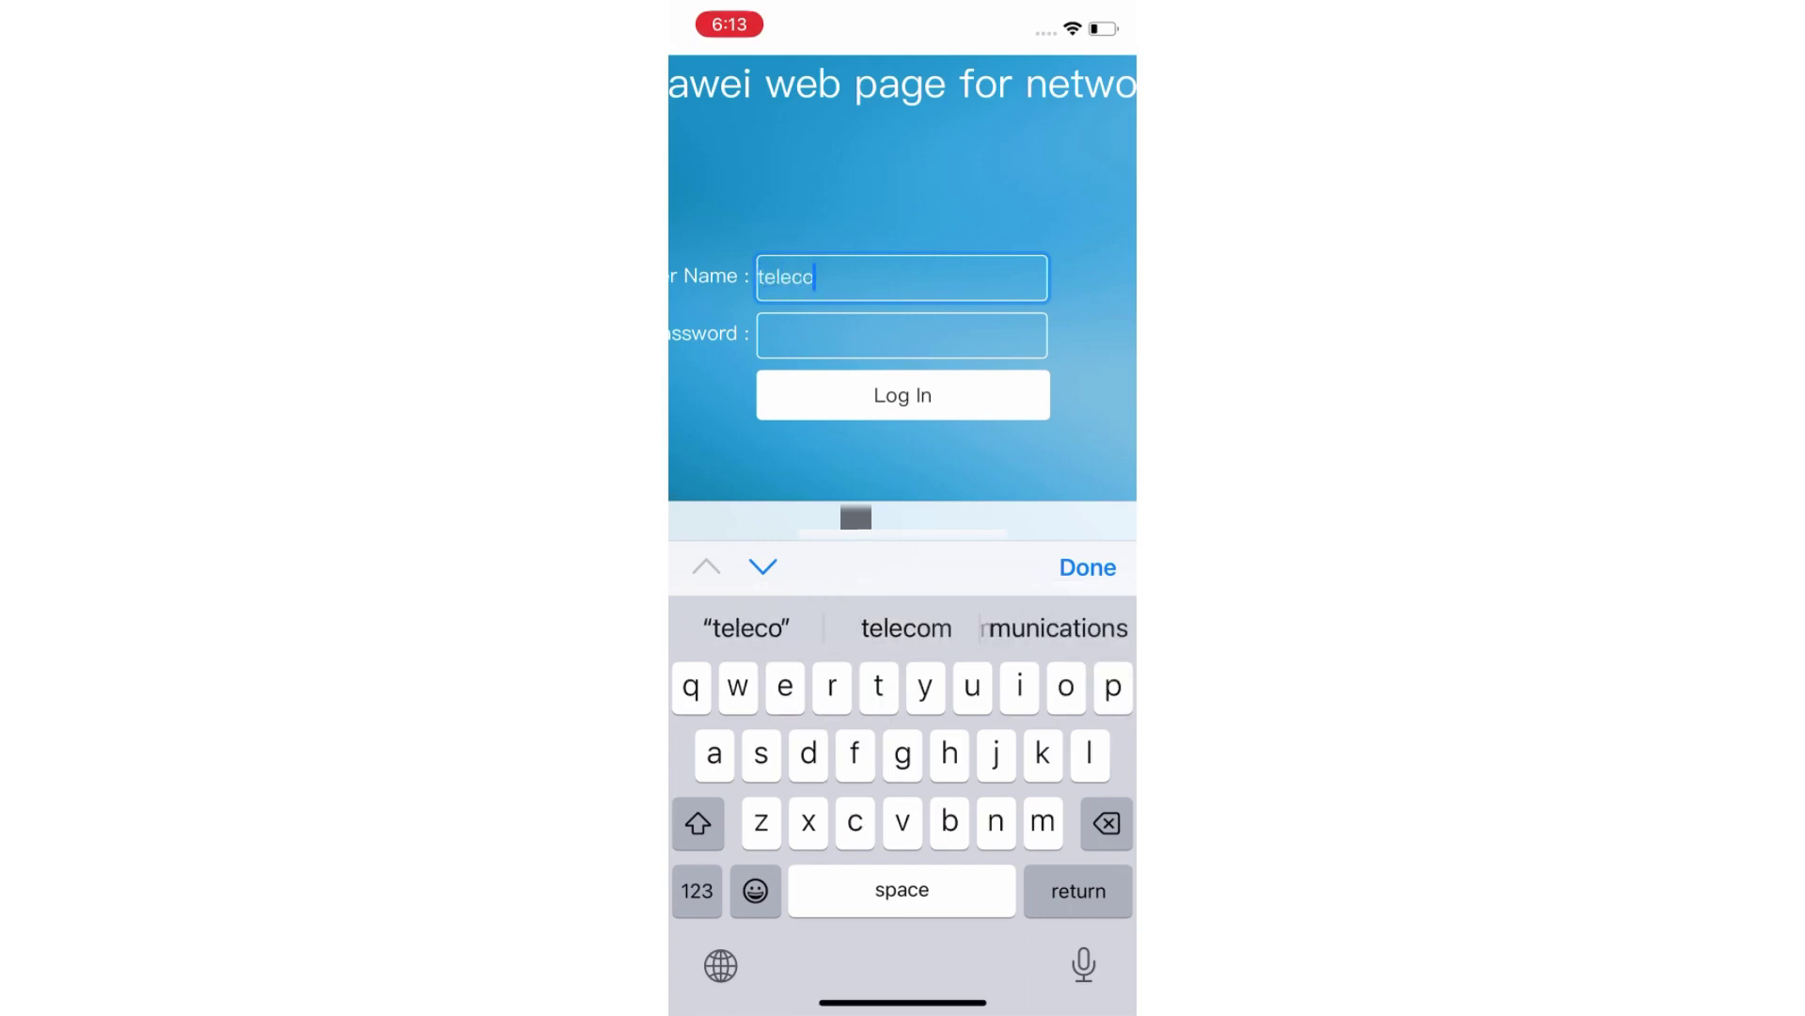
type("mad")
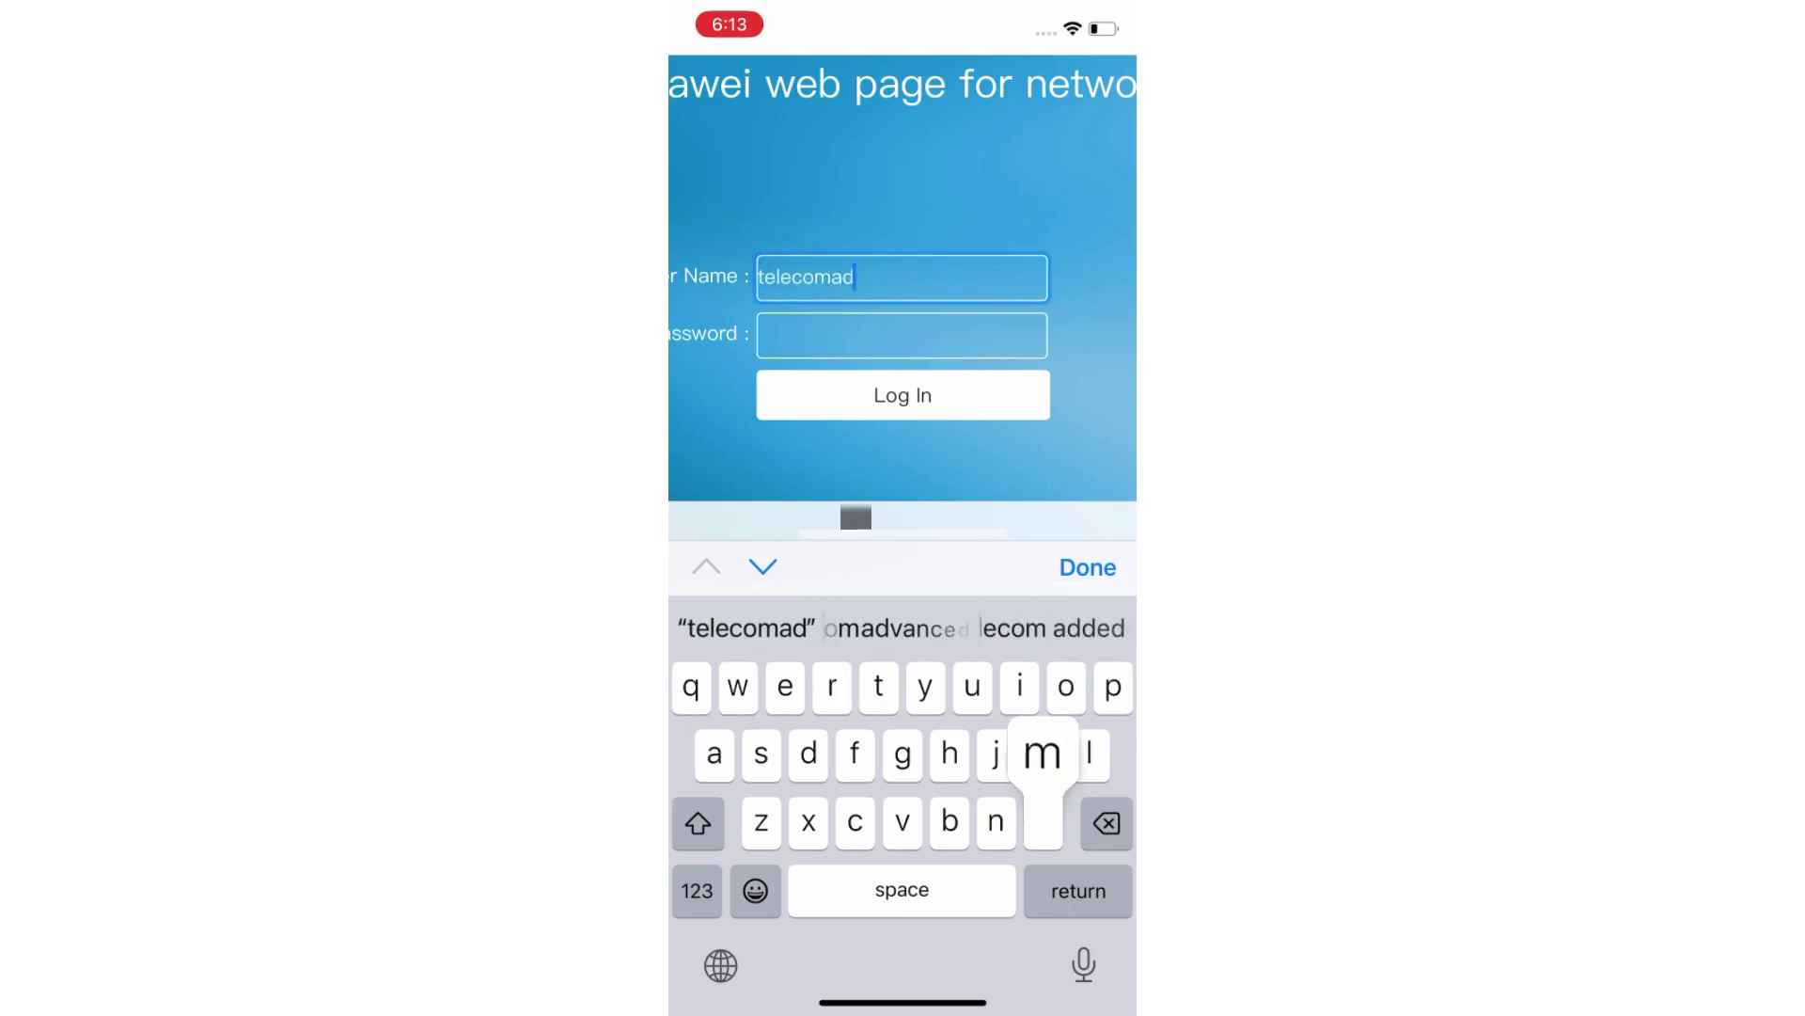
type("min")
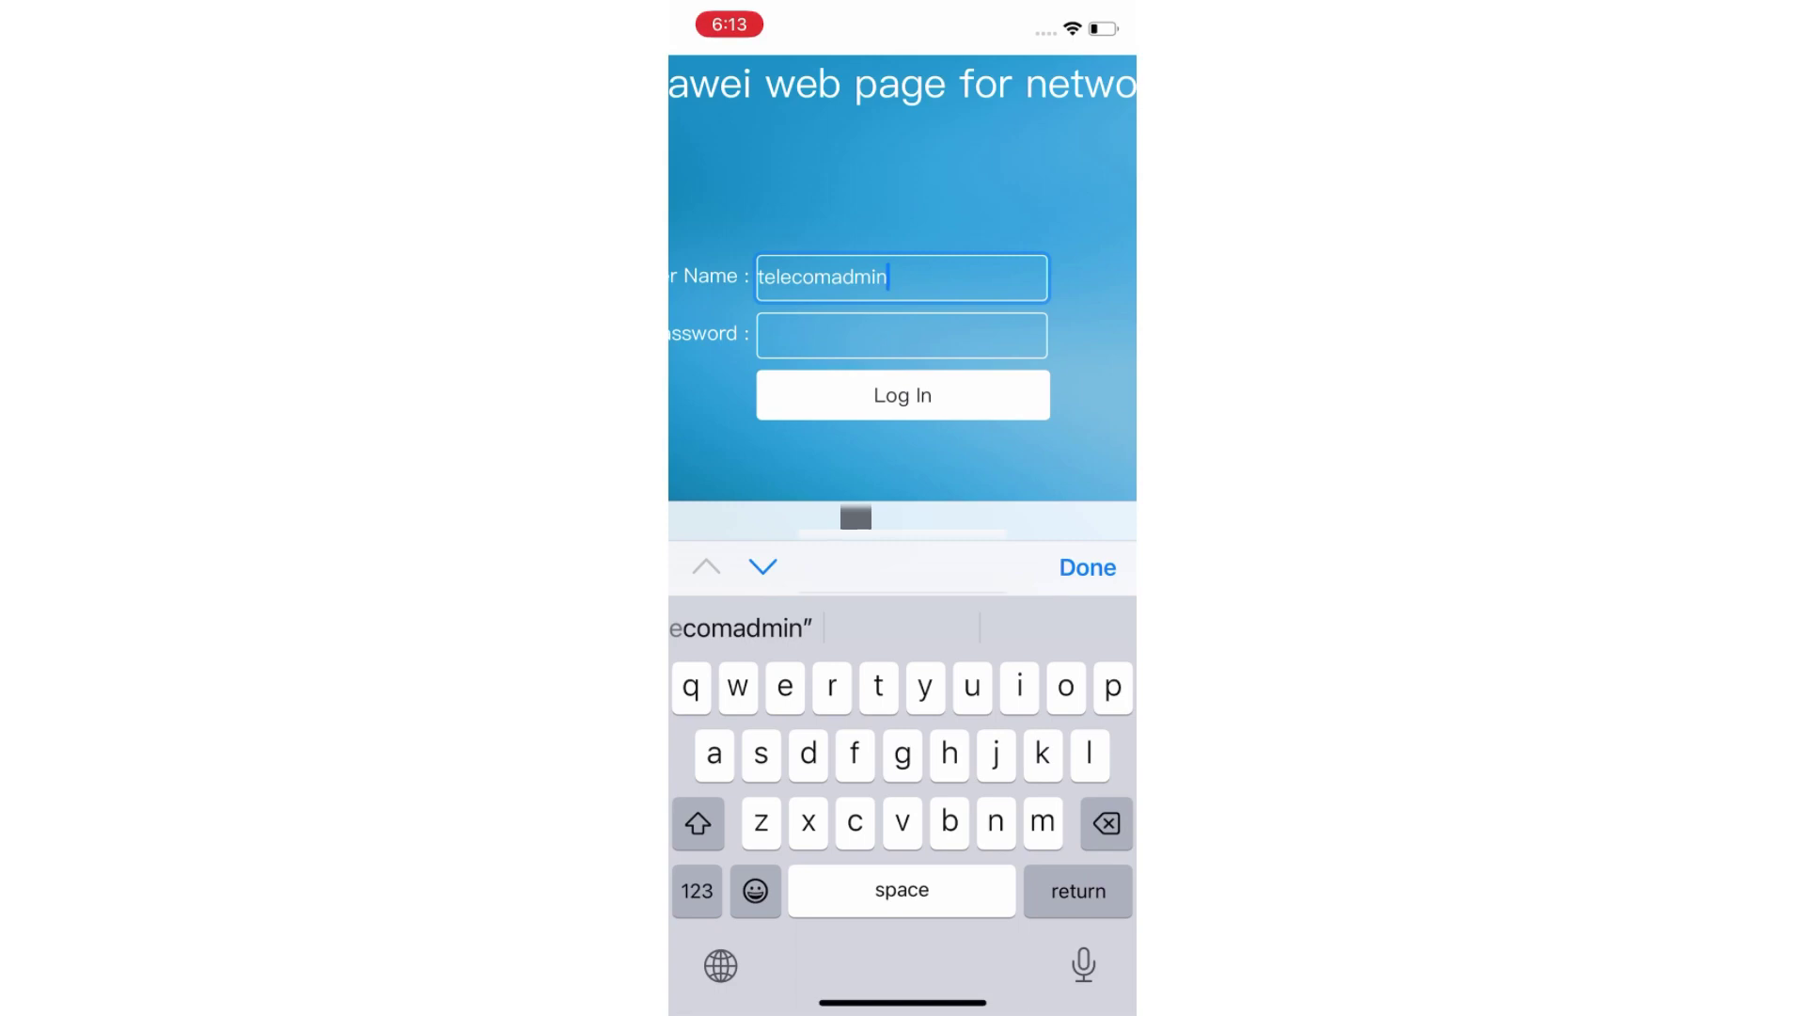
key("Tab")
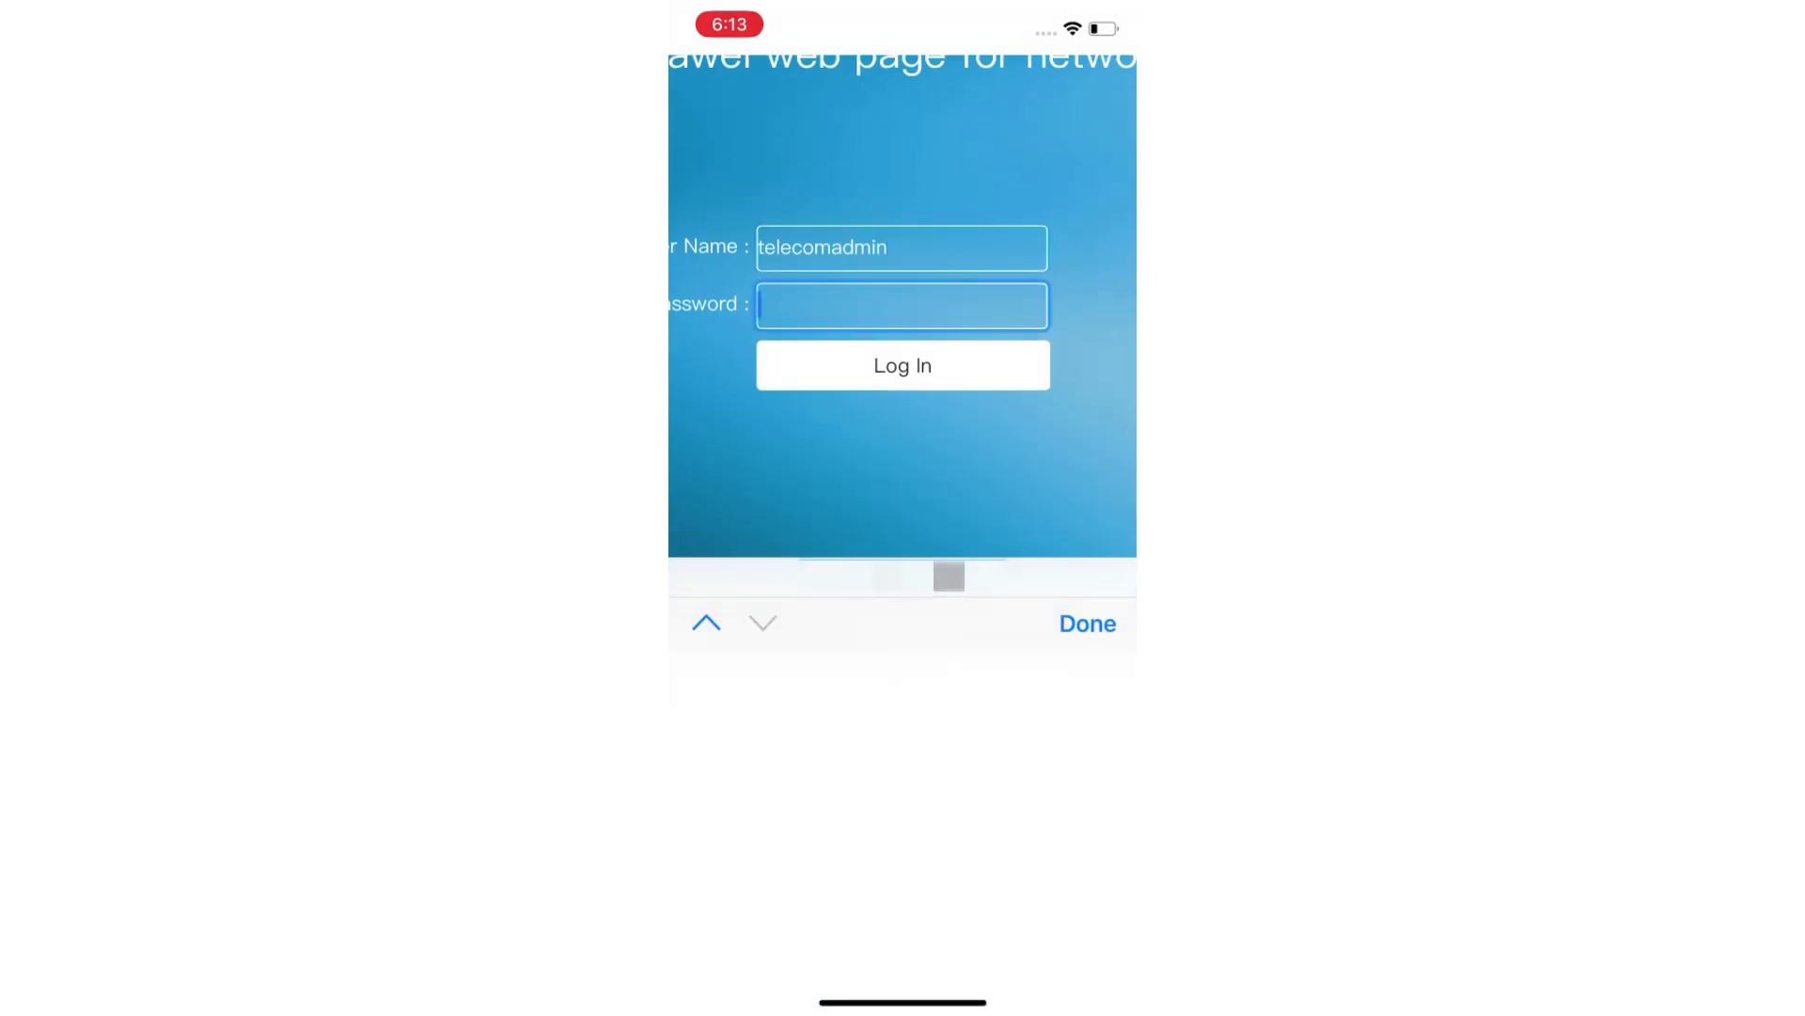
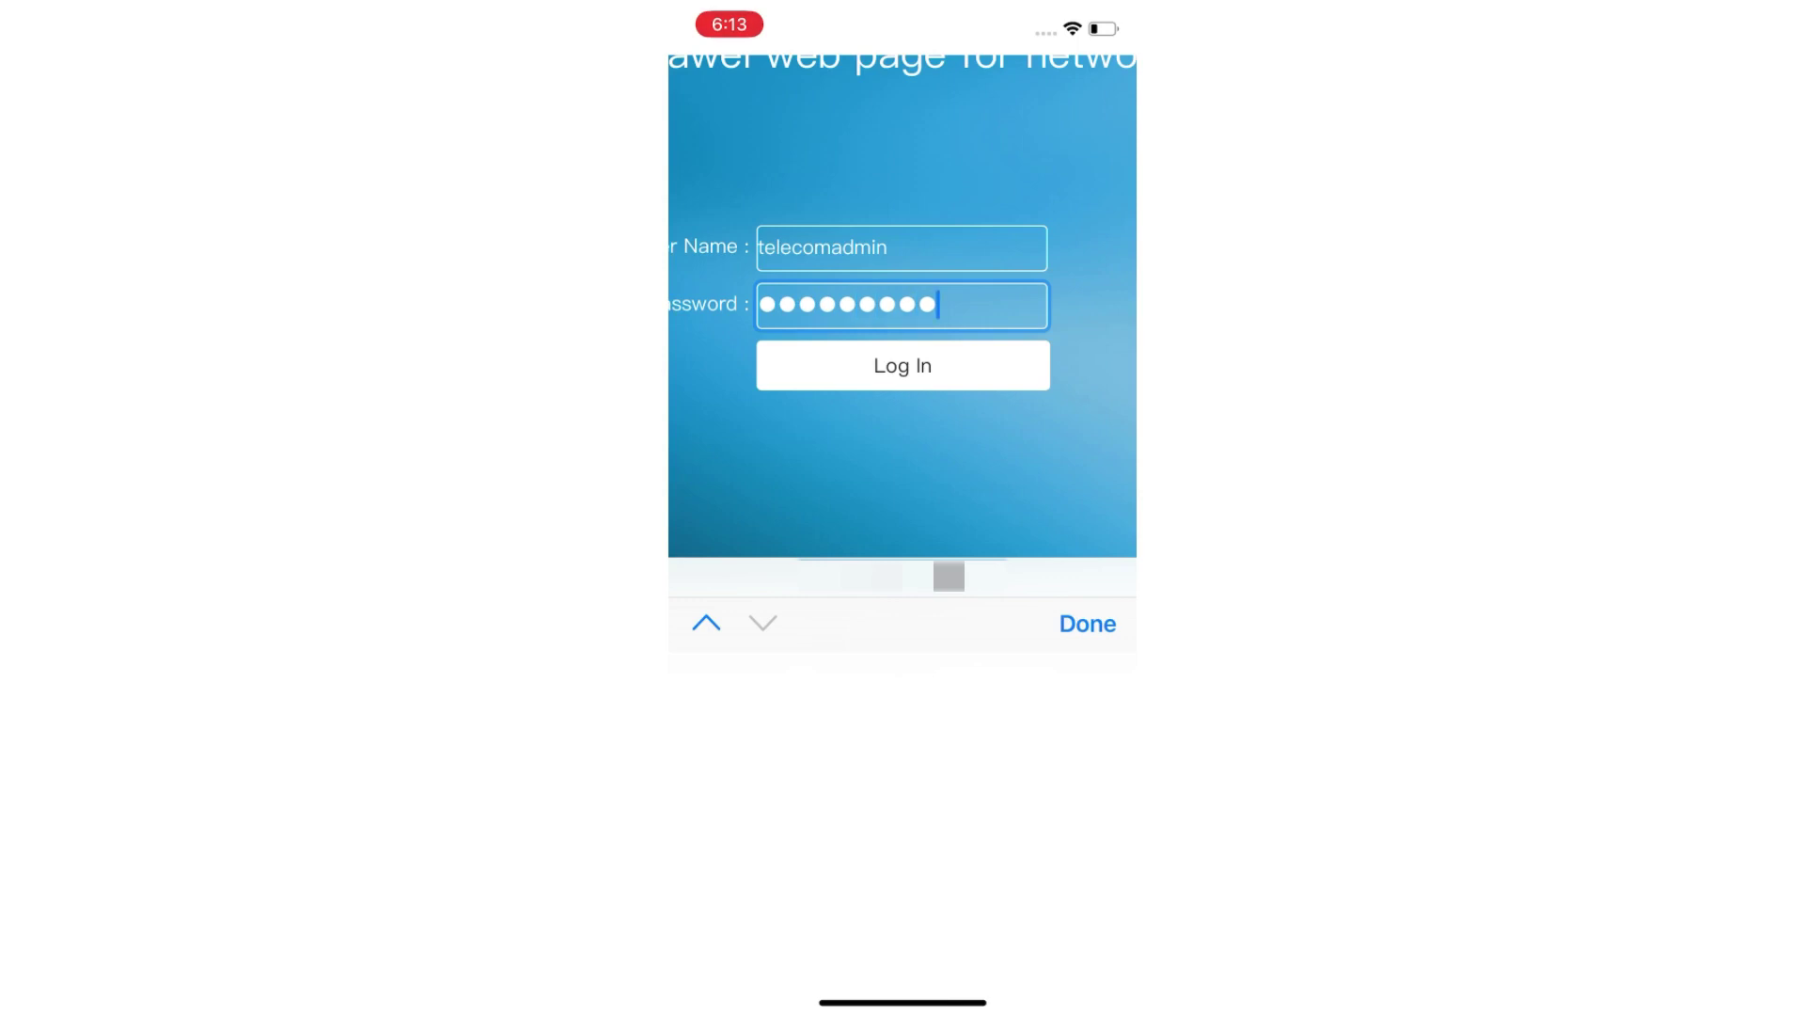
left_click(903, 365)
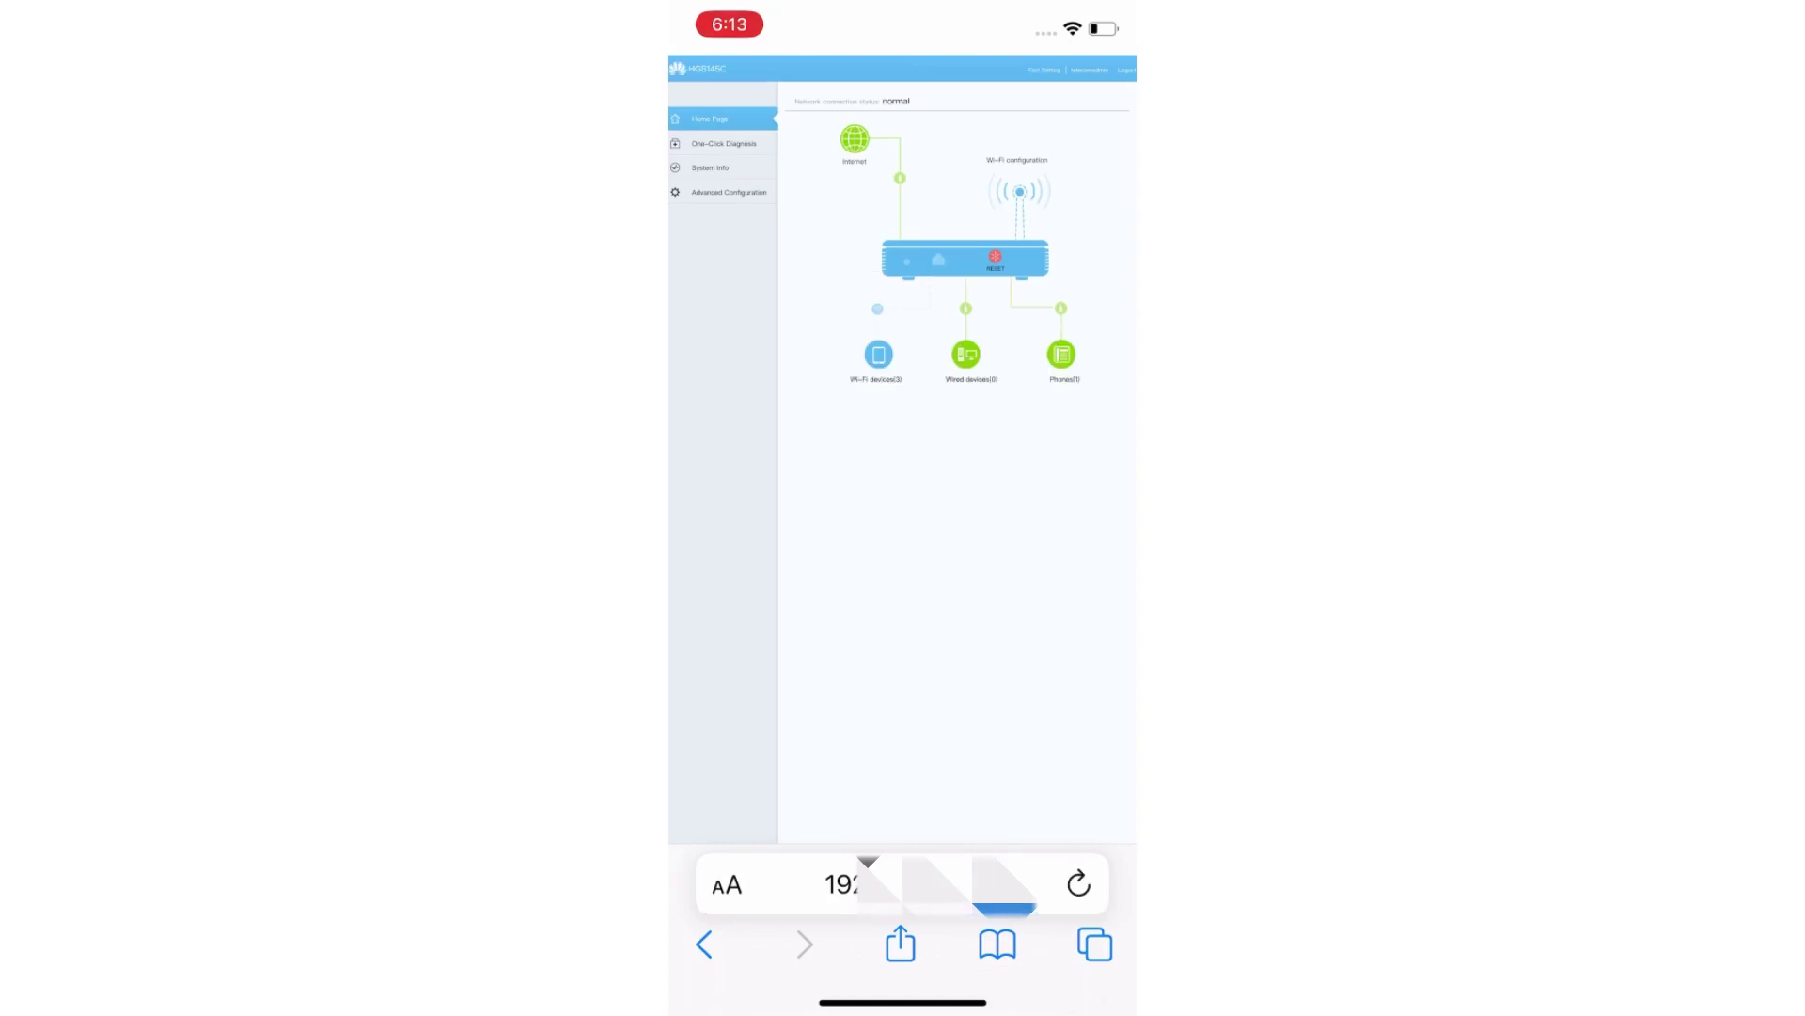
scroll(943, 241, "up", 3)
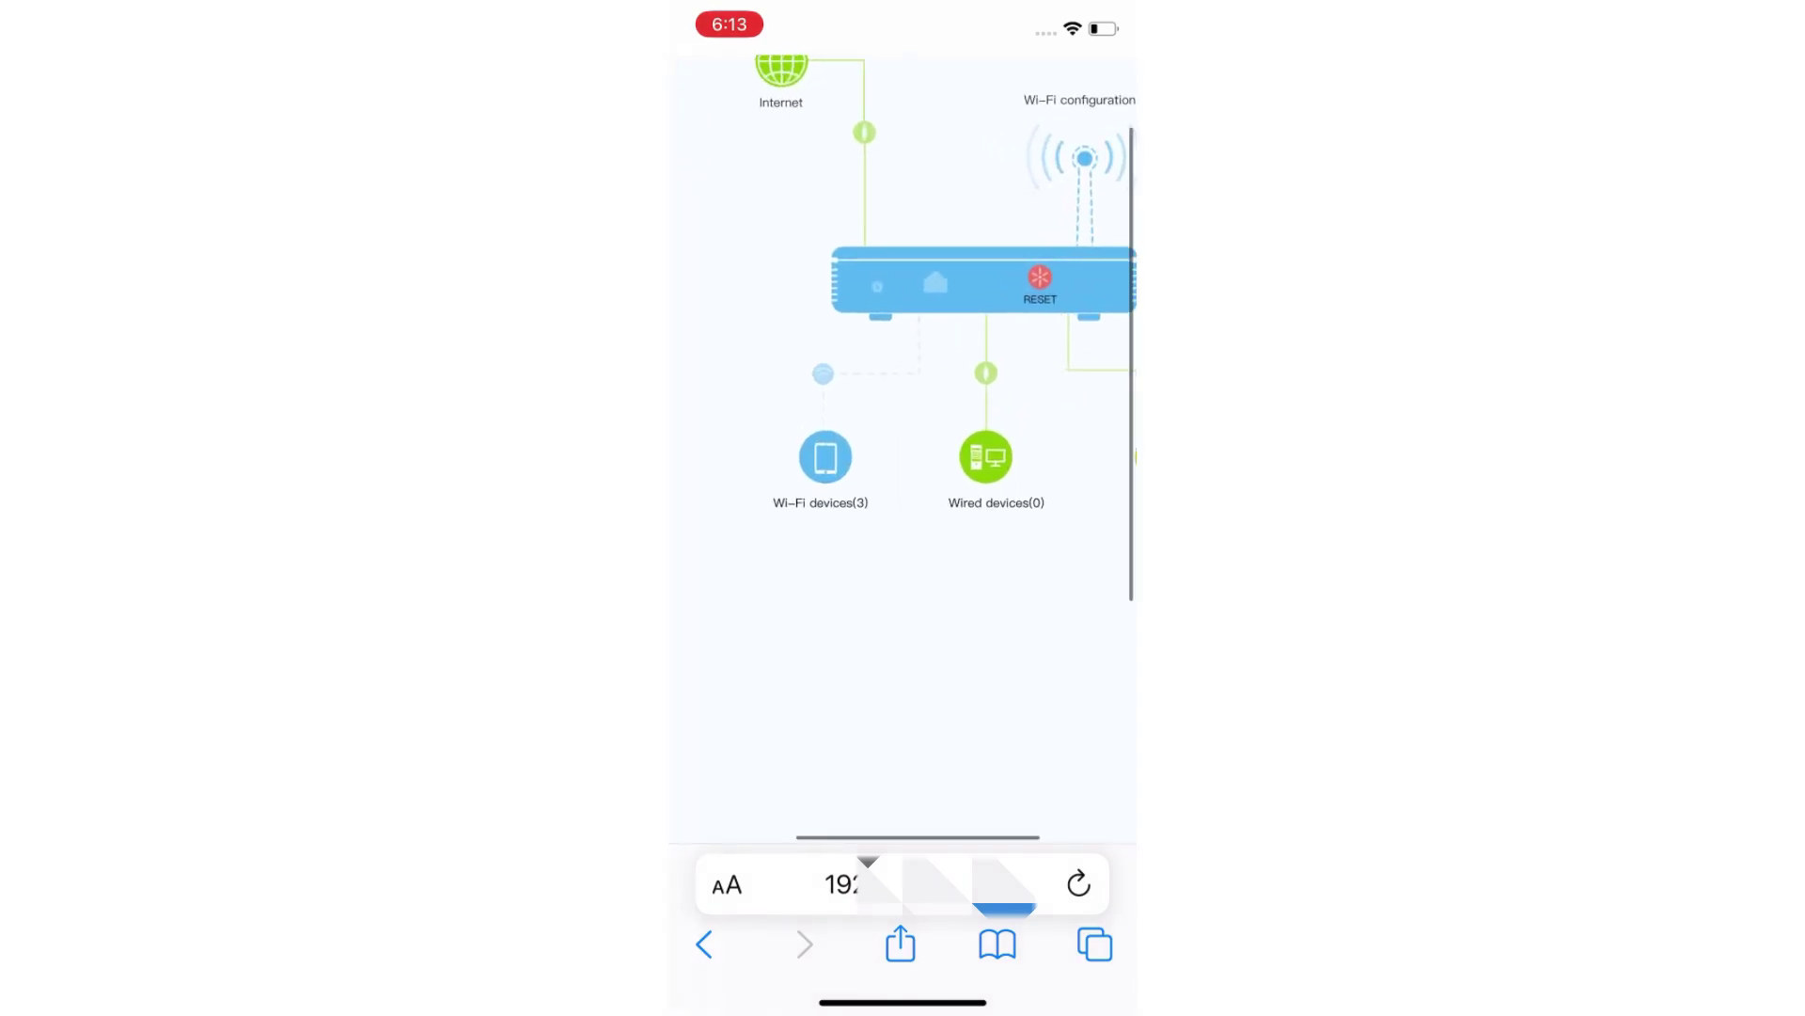
scroll(903, 449, "left", 5)
scroll(902, 449, "up", 4)
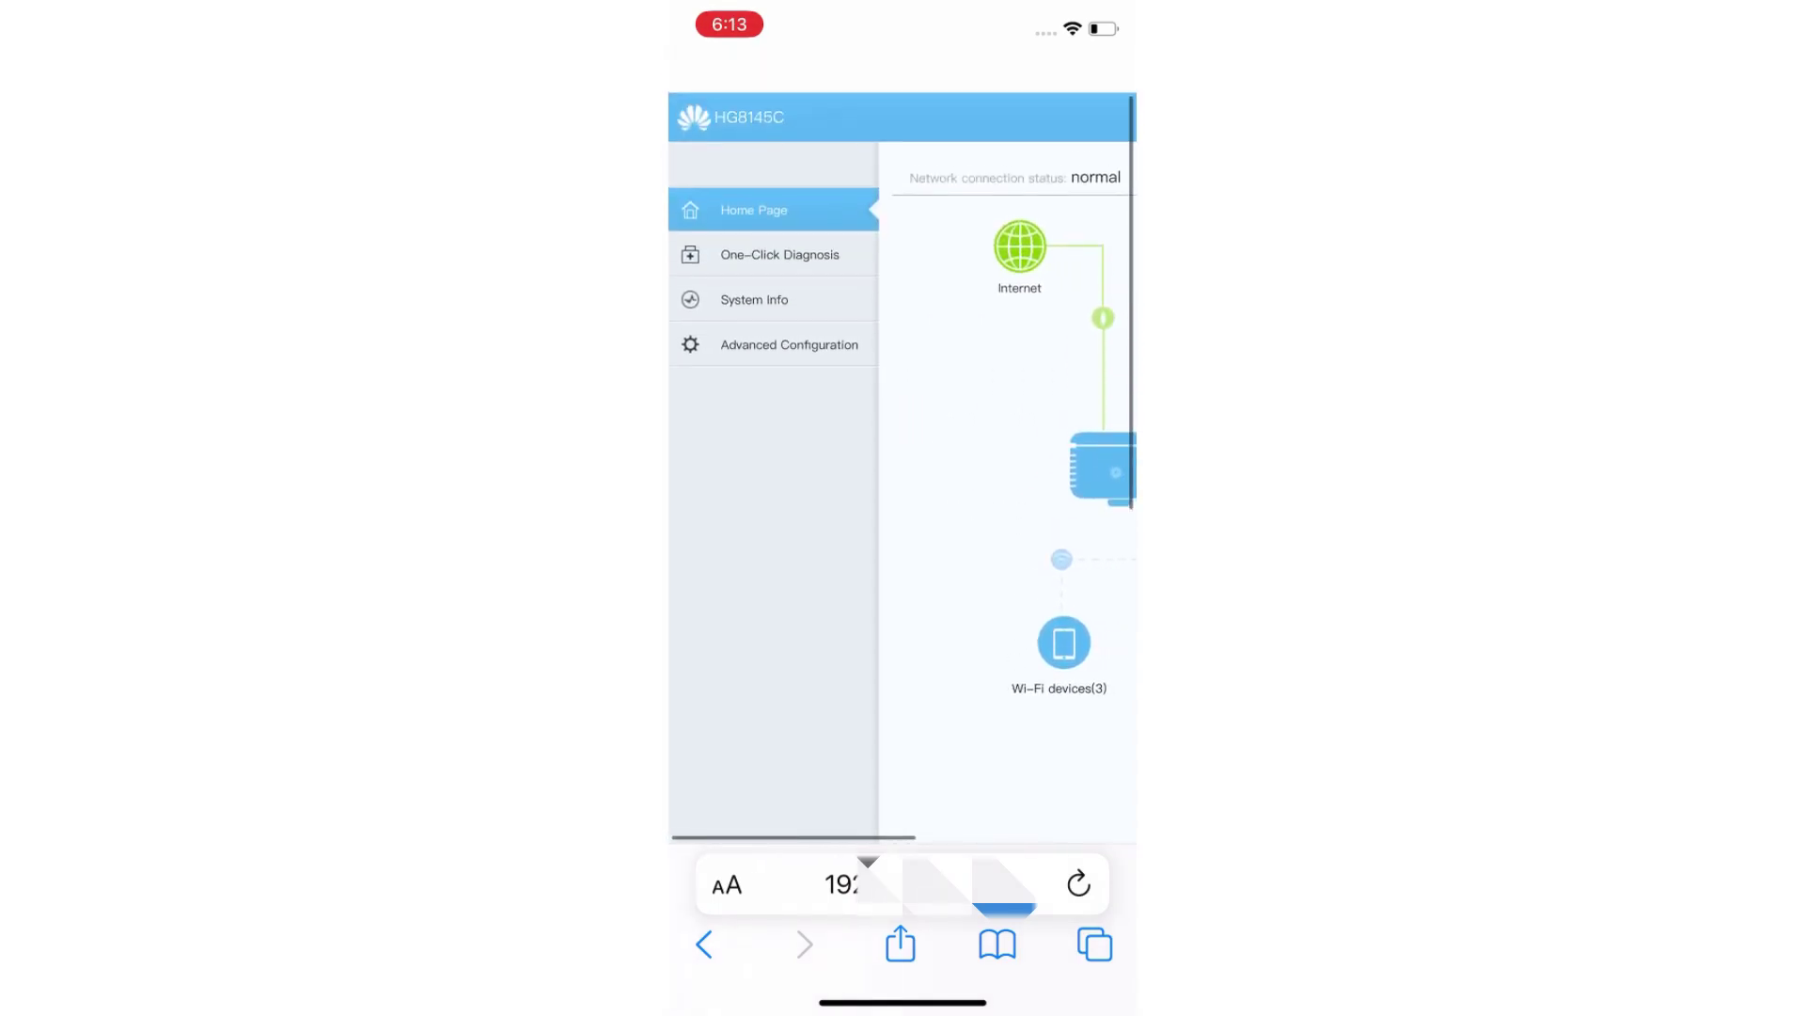
Step: Go to Advanced Configuration > WLAN Basic Configuration to view Arslan's SSID security settings
left_click(789, 307)
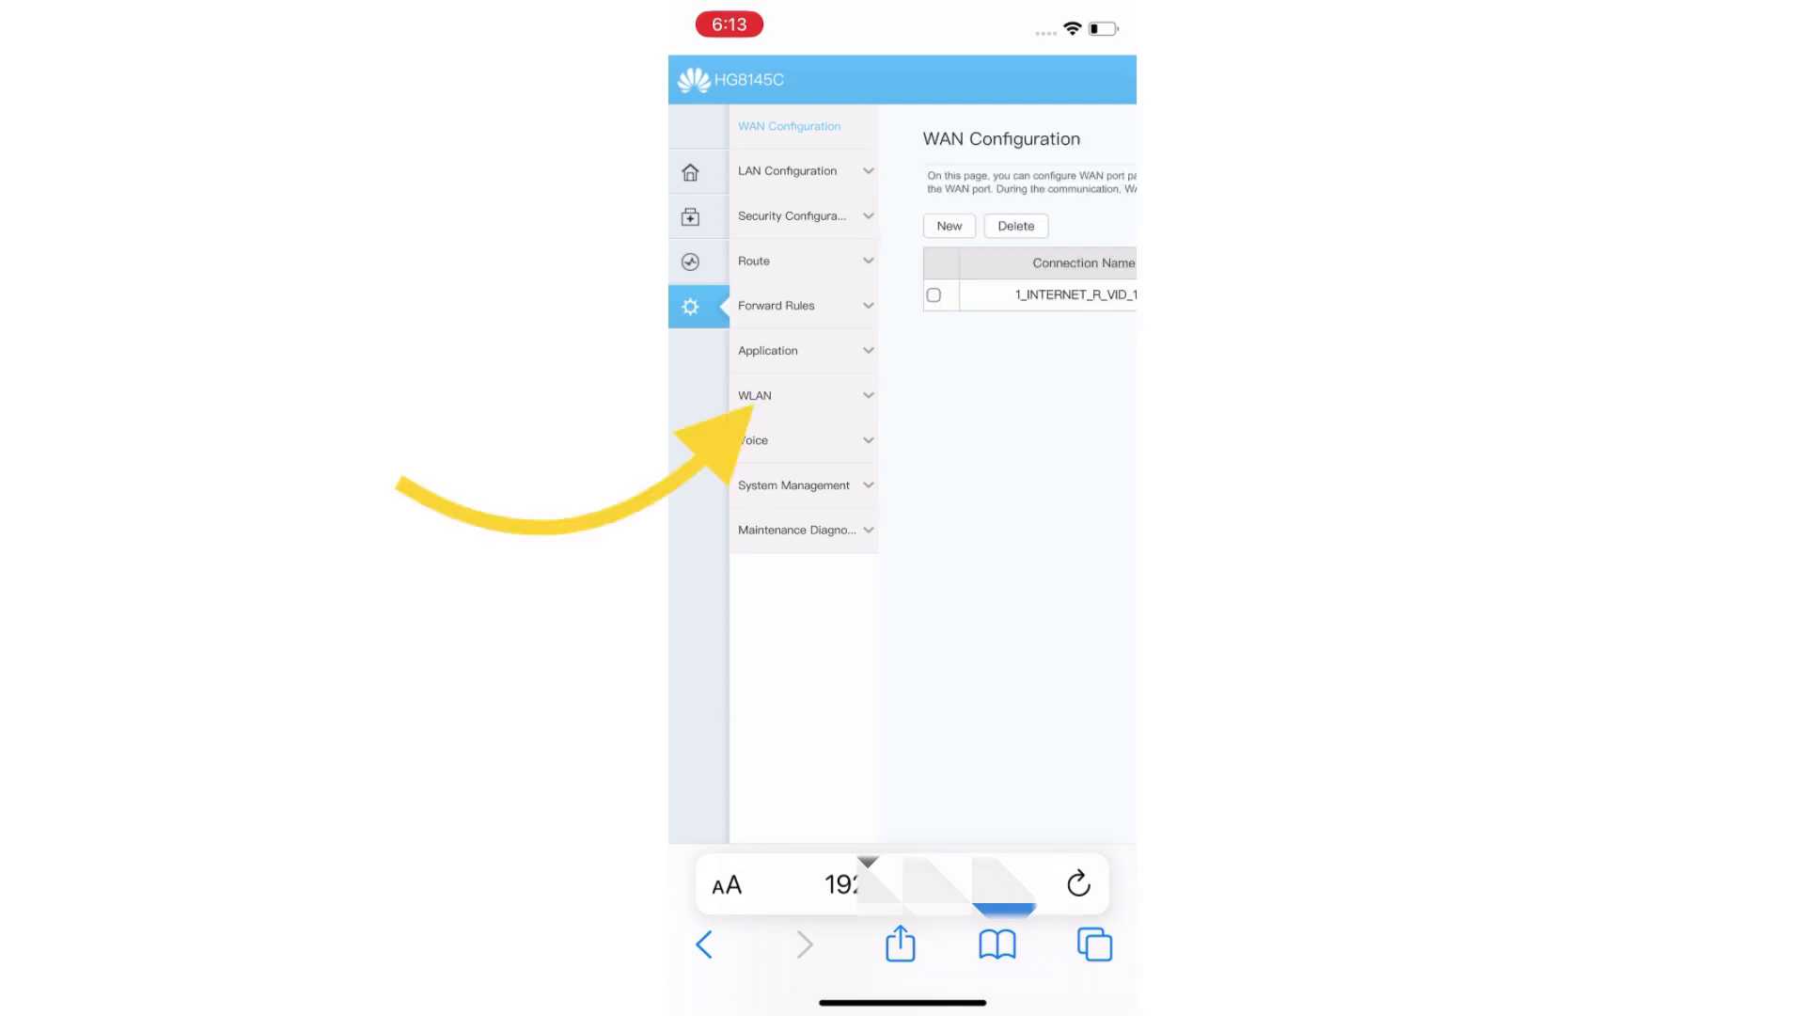
left_click(755, 395)
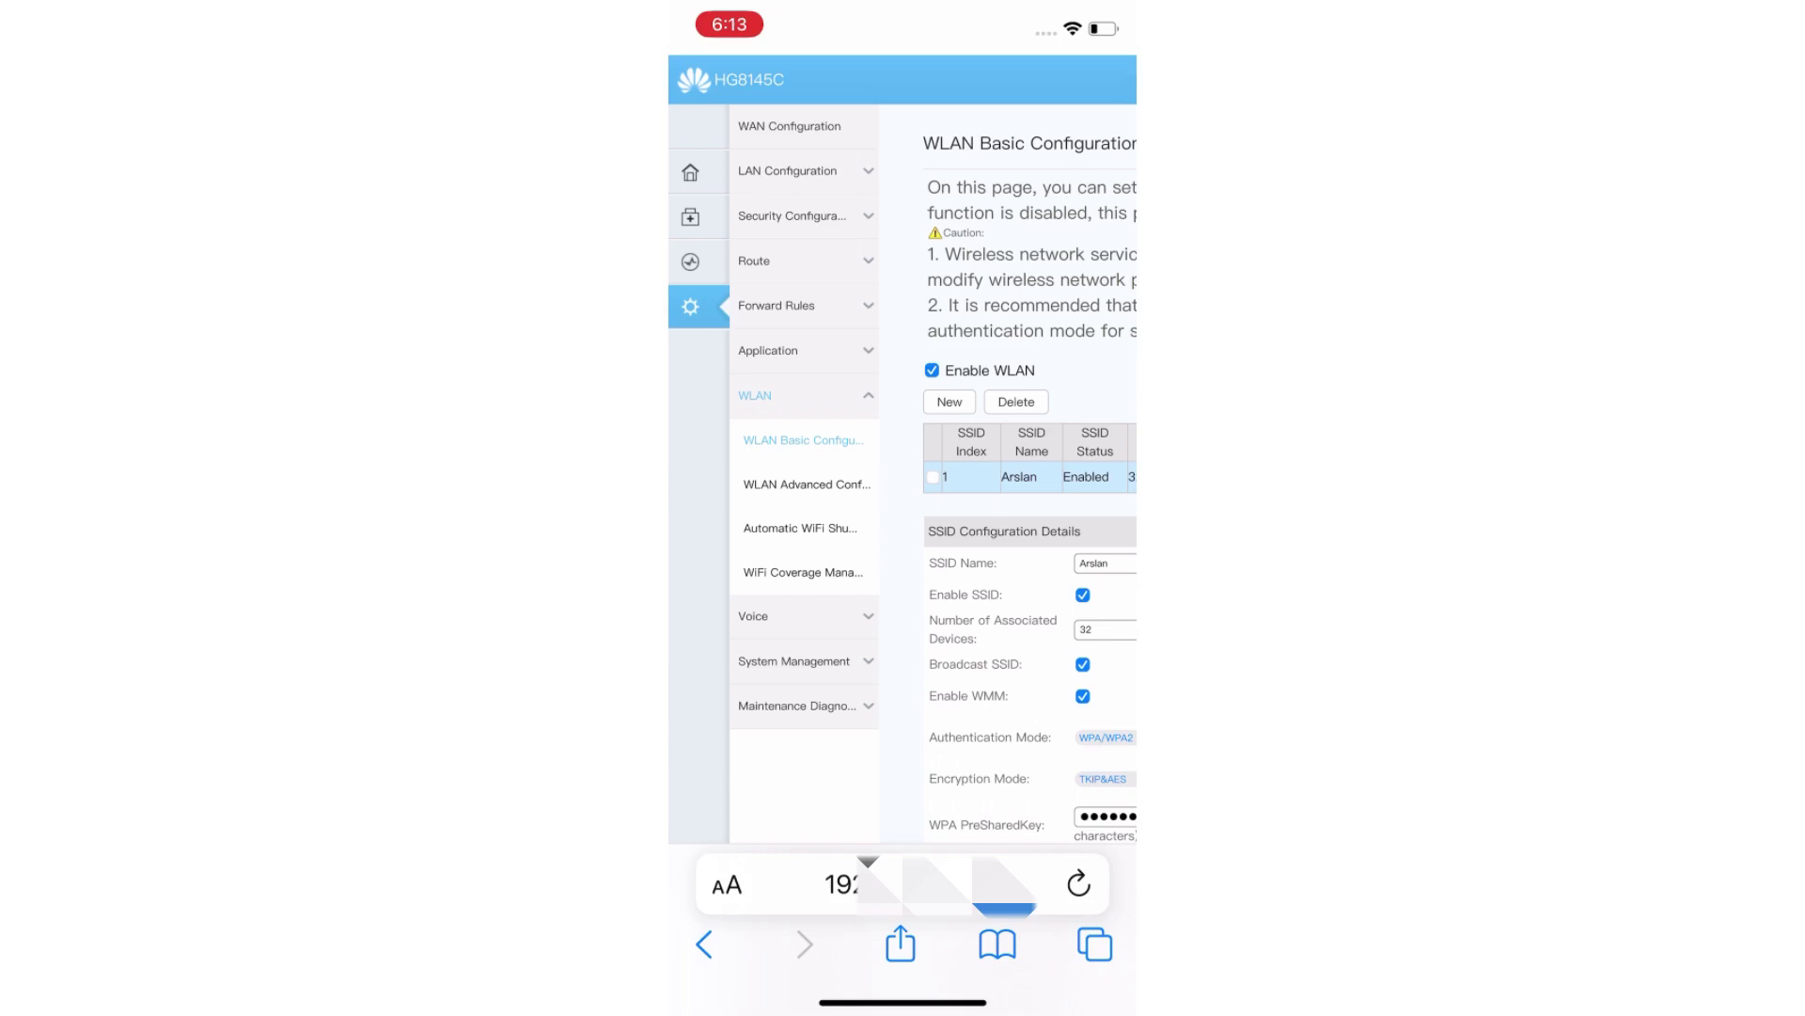
scroll(903, 451, "right", 3)
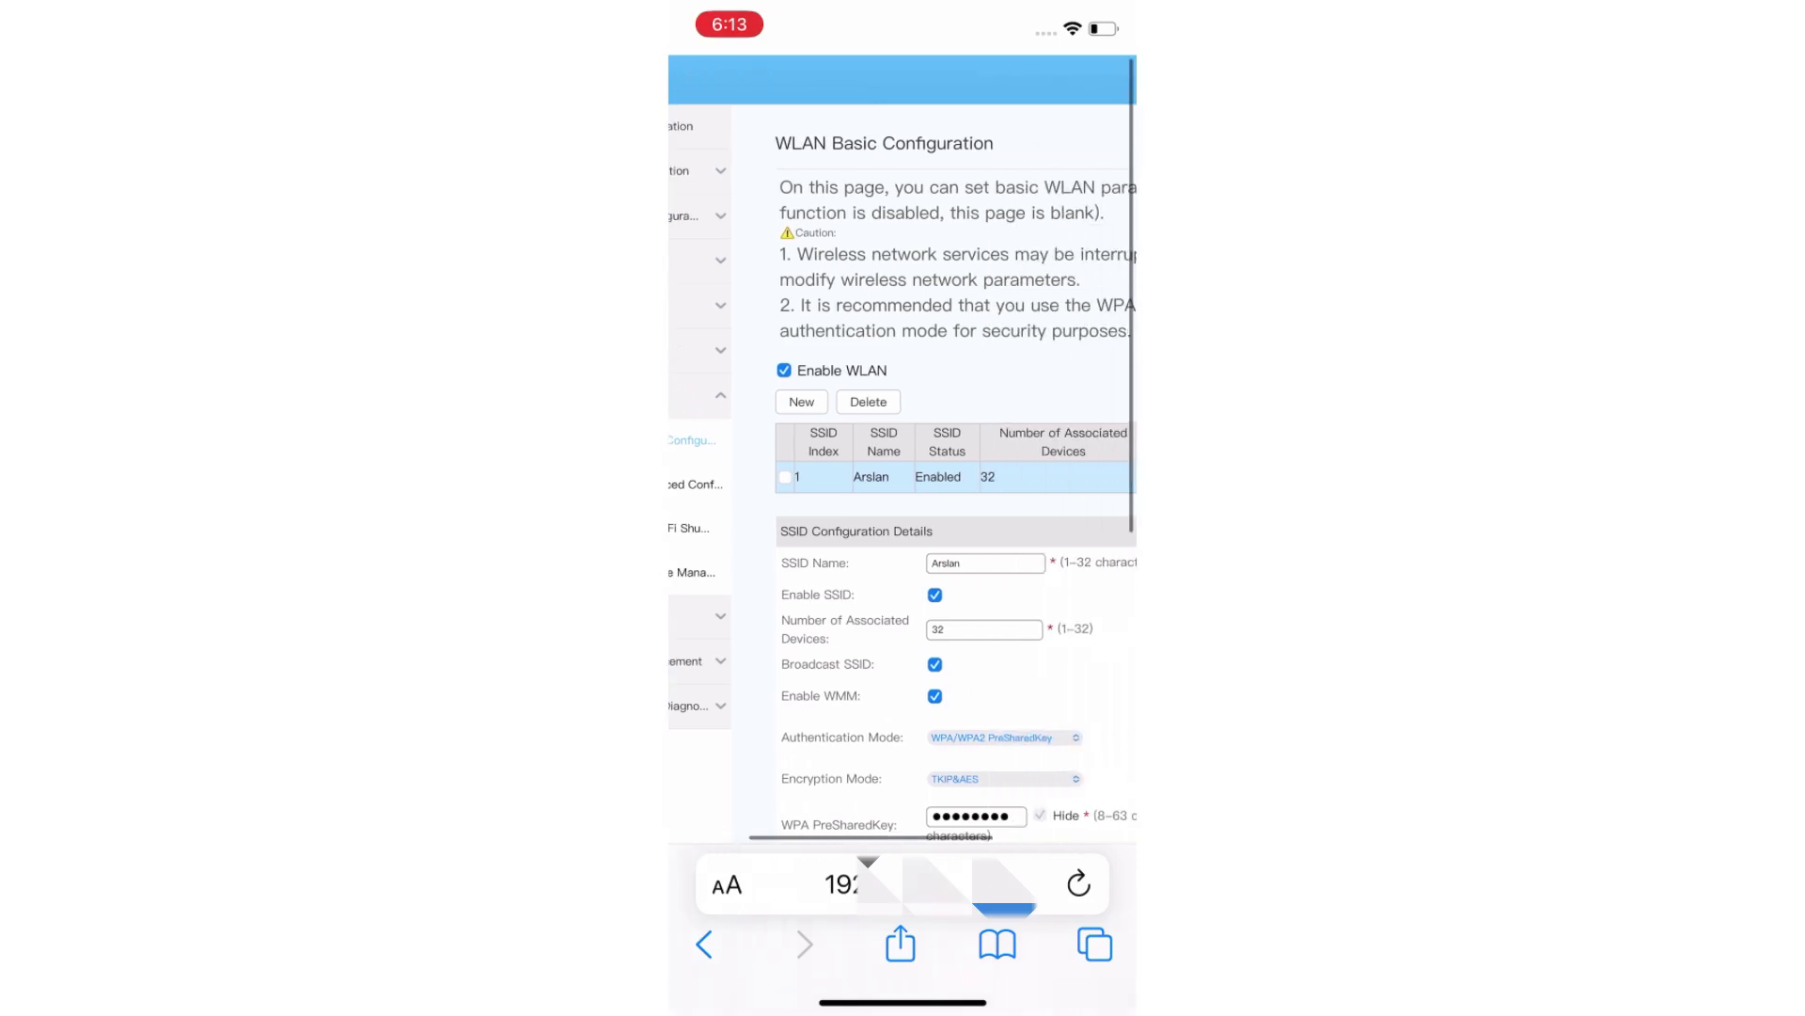
scroll(903, 466, "down", 3)
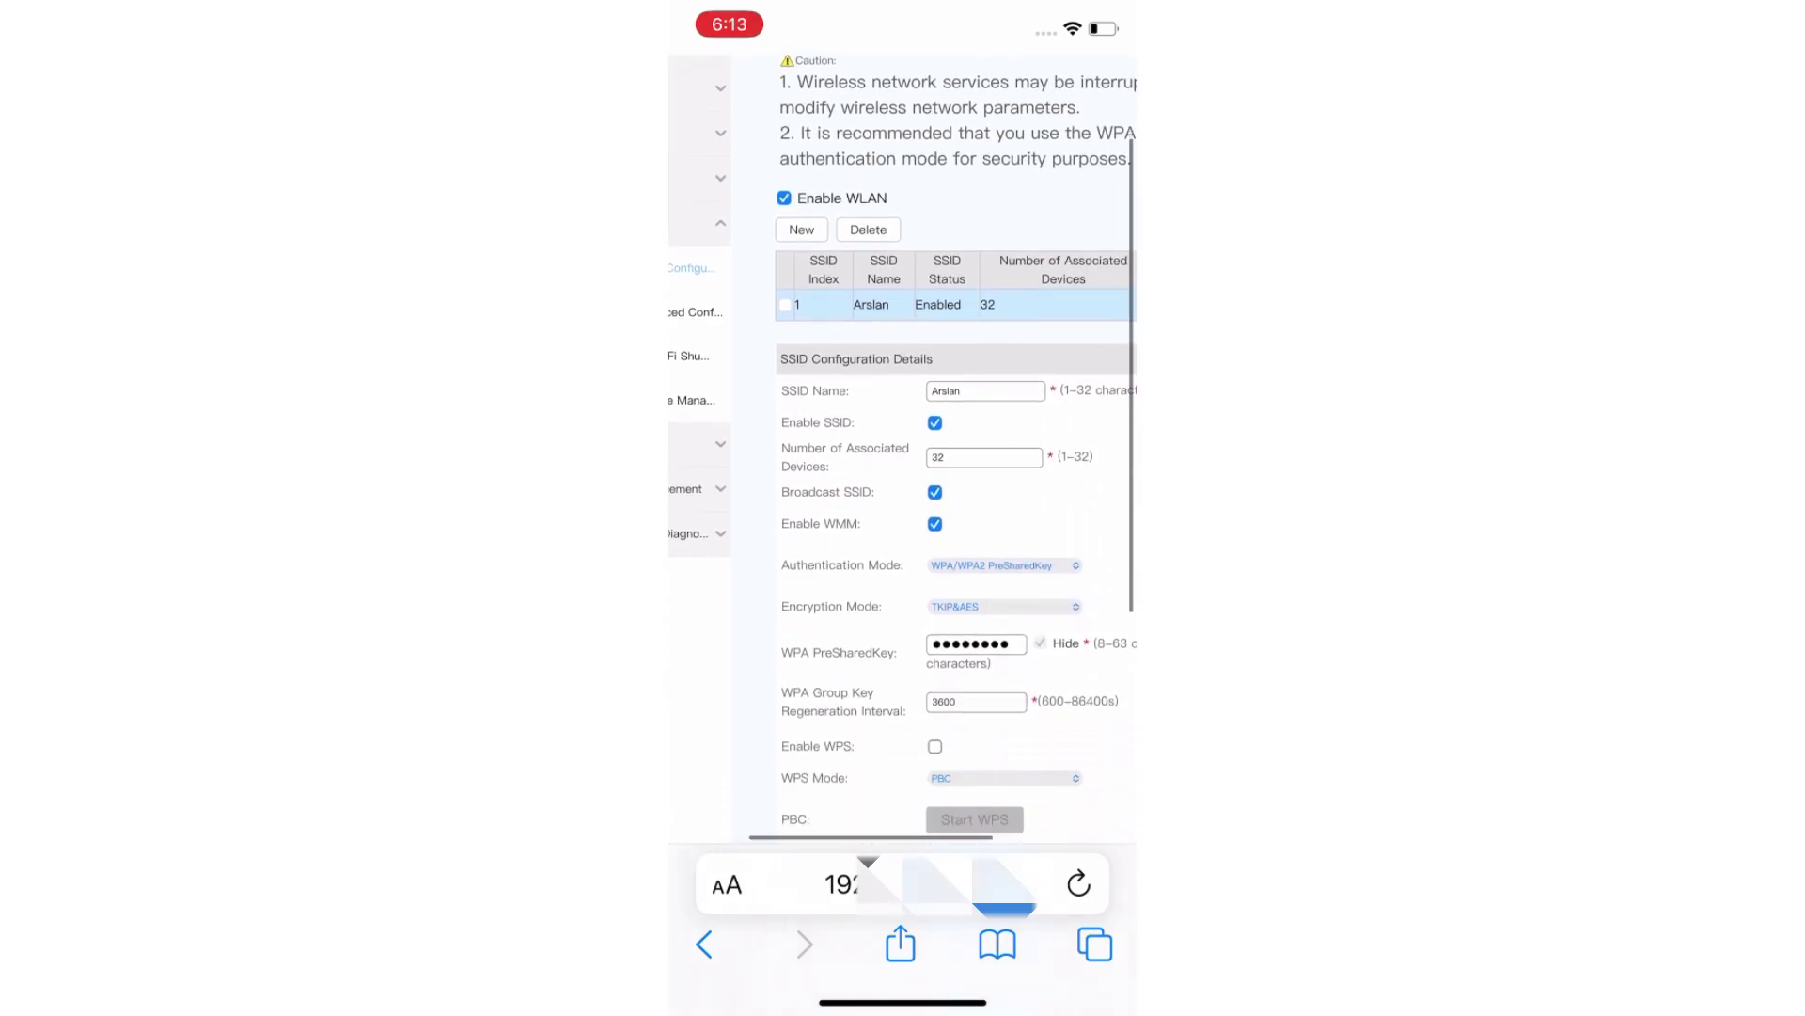
scroll(902, 467, "down", 2)
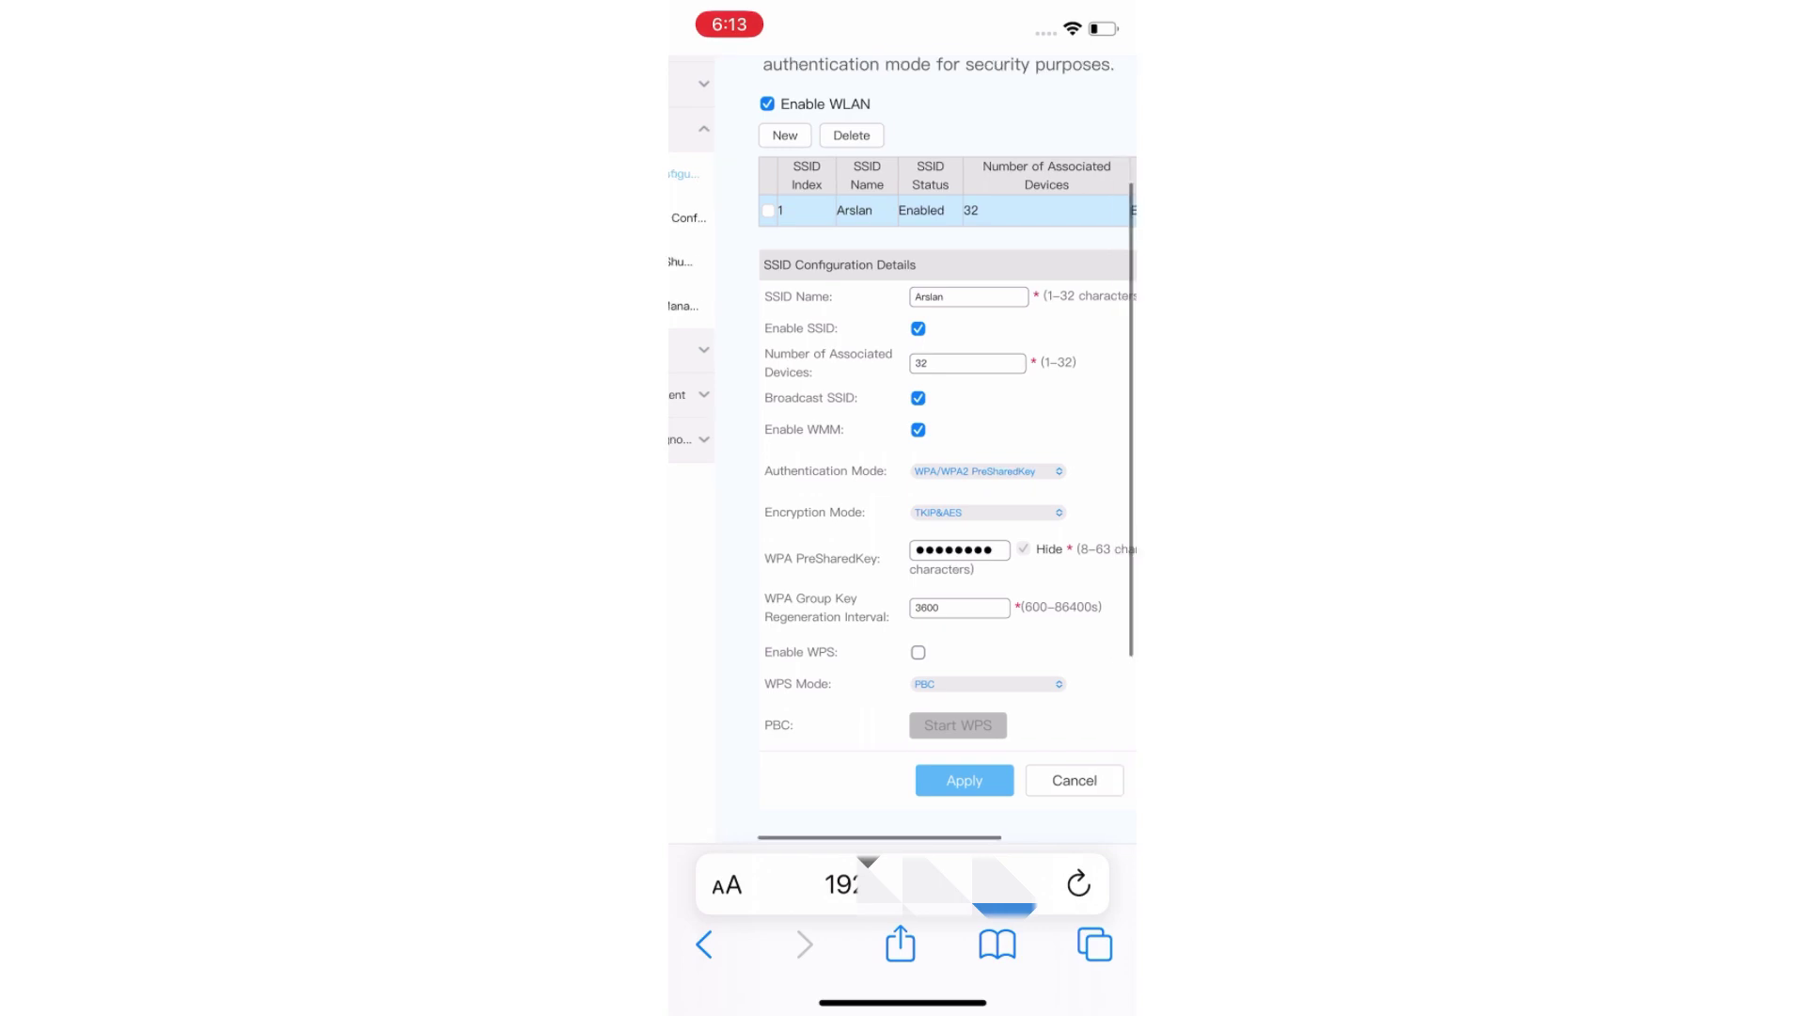
scroll(904, 466, "right", 1)
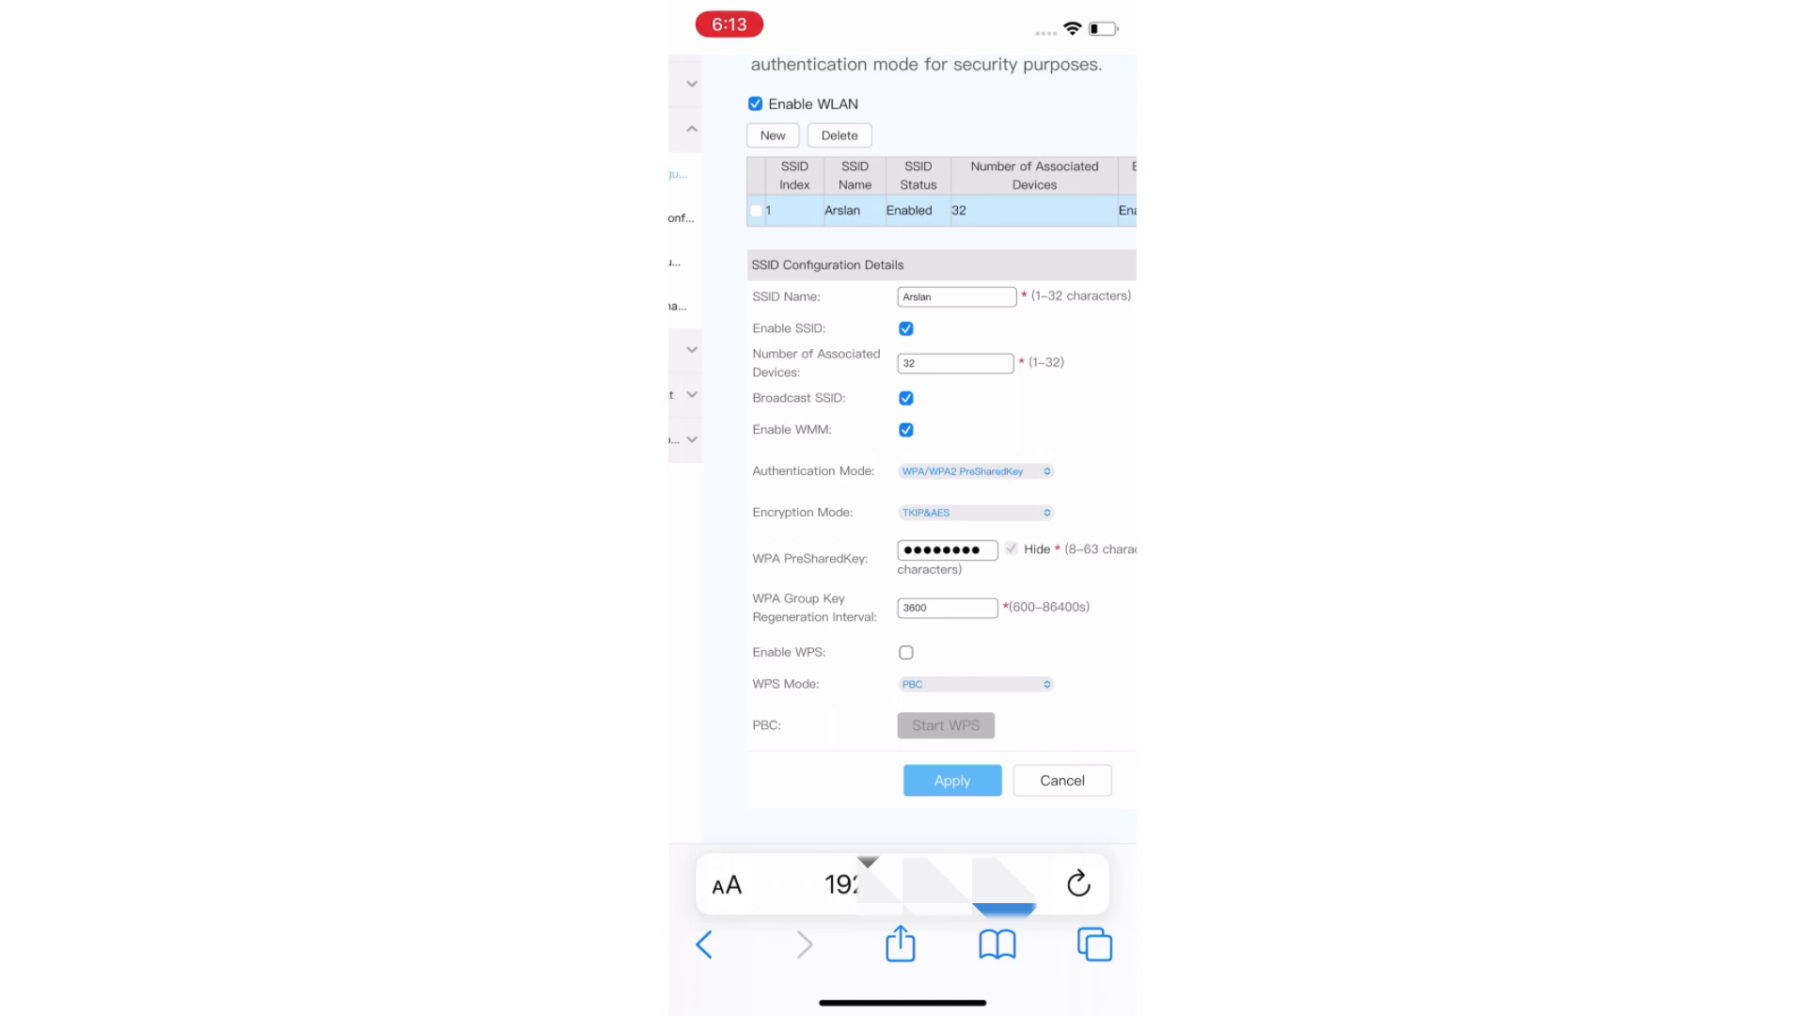
scroll(903, 423, "down", 1)
Step: Change Arslan's authentication mode from WPA/WPA2 to WPA2 PreSharedKey, giving AES encryption
left_click(977, 425)
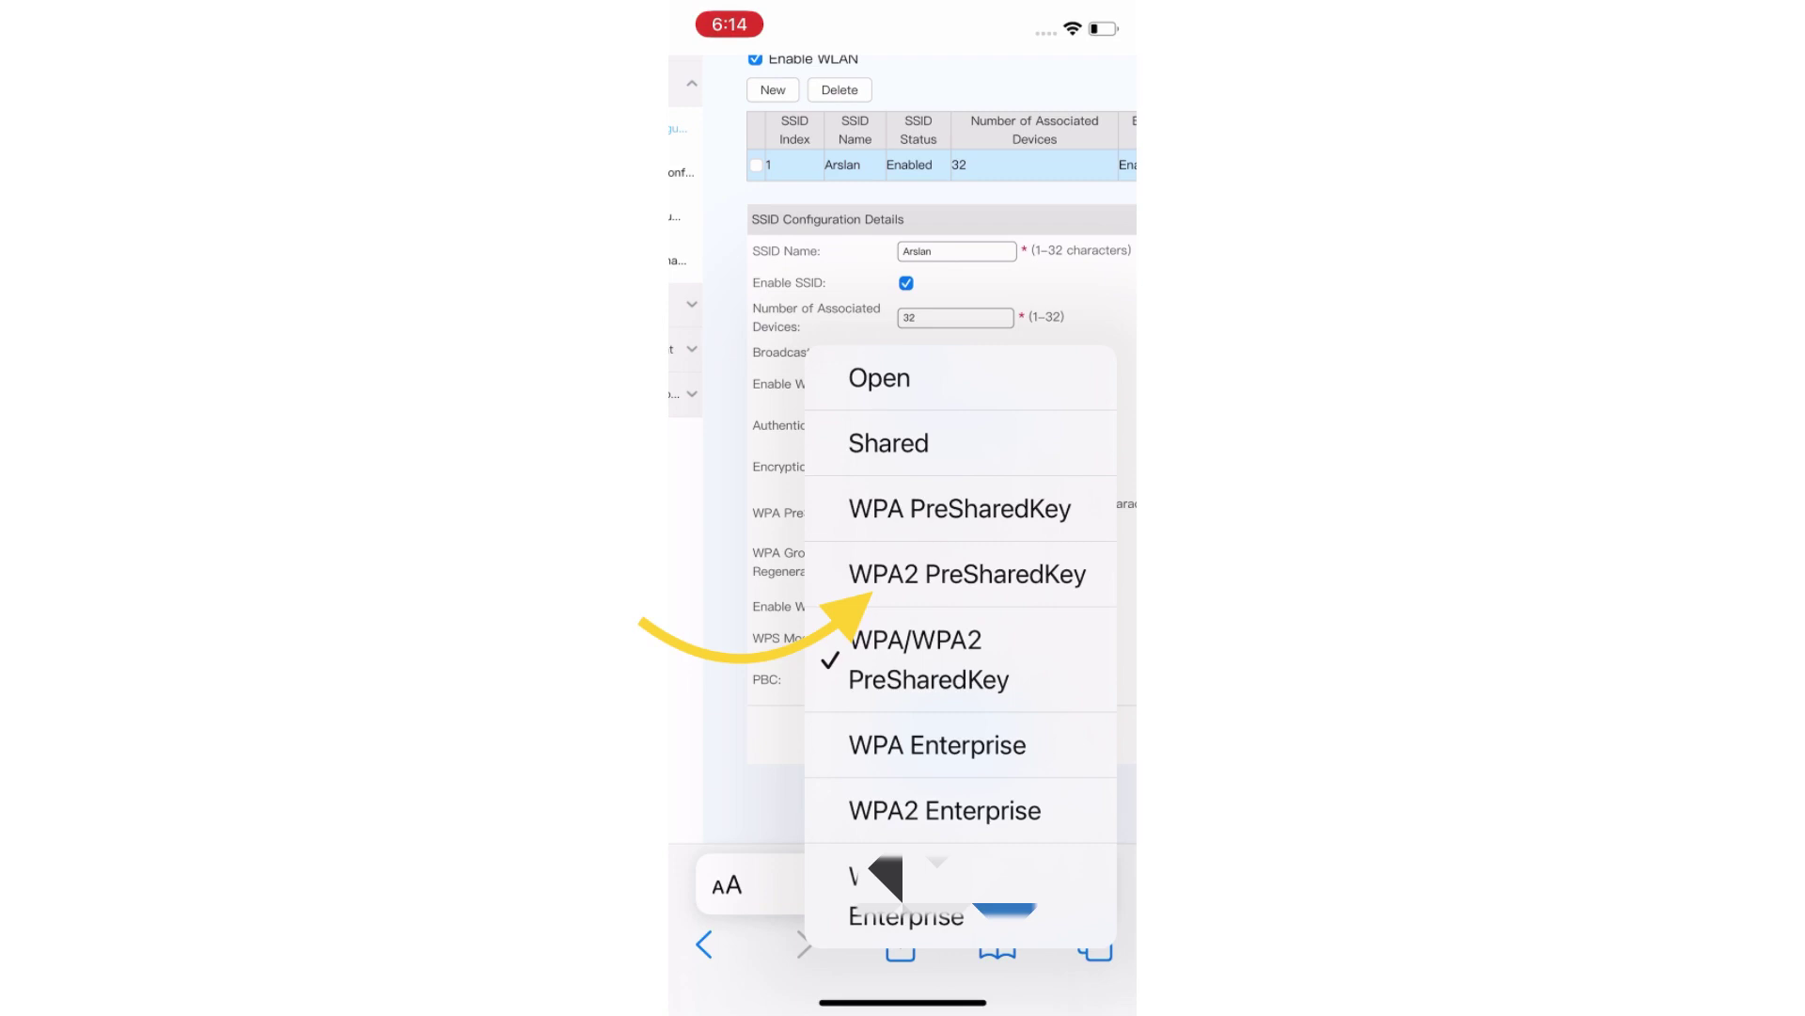
left_click(967, 573)
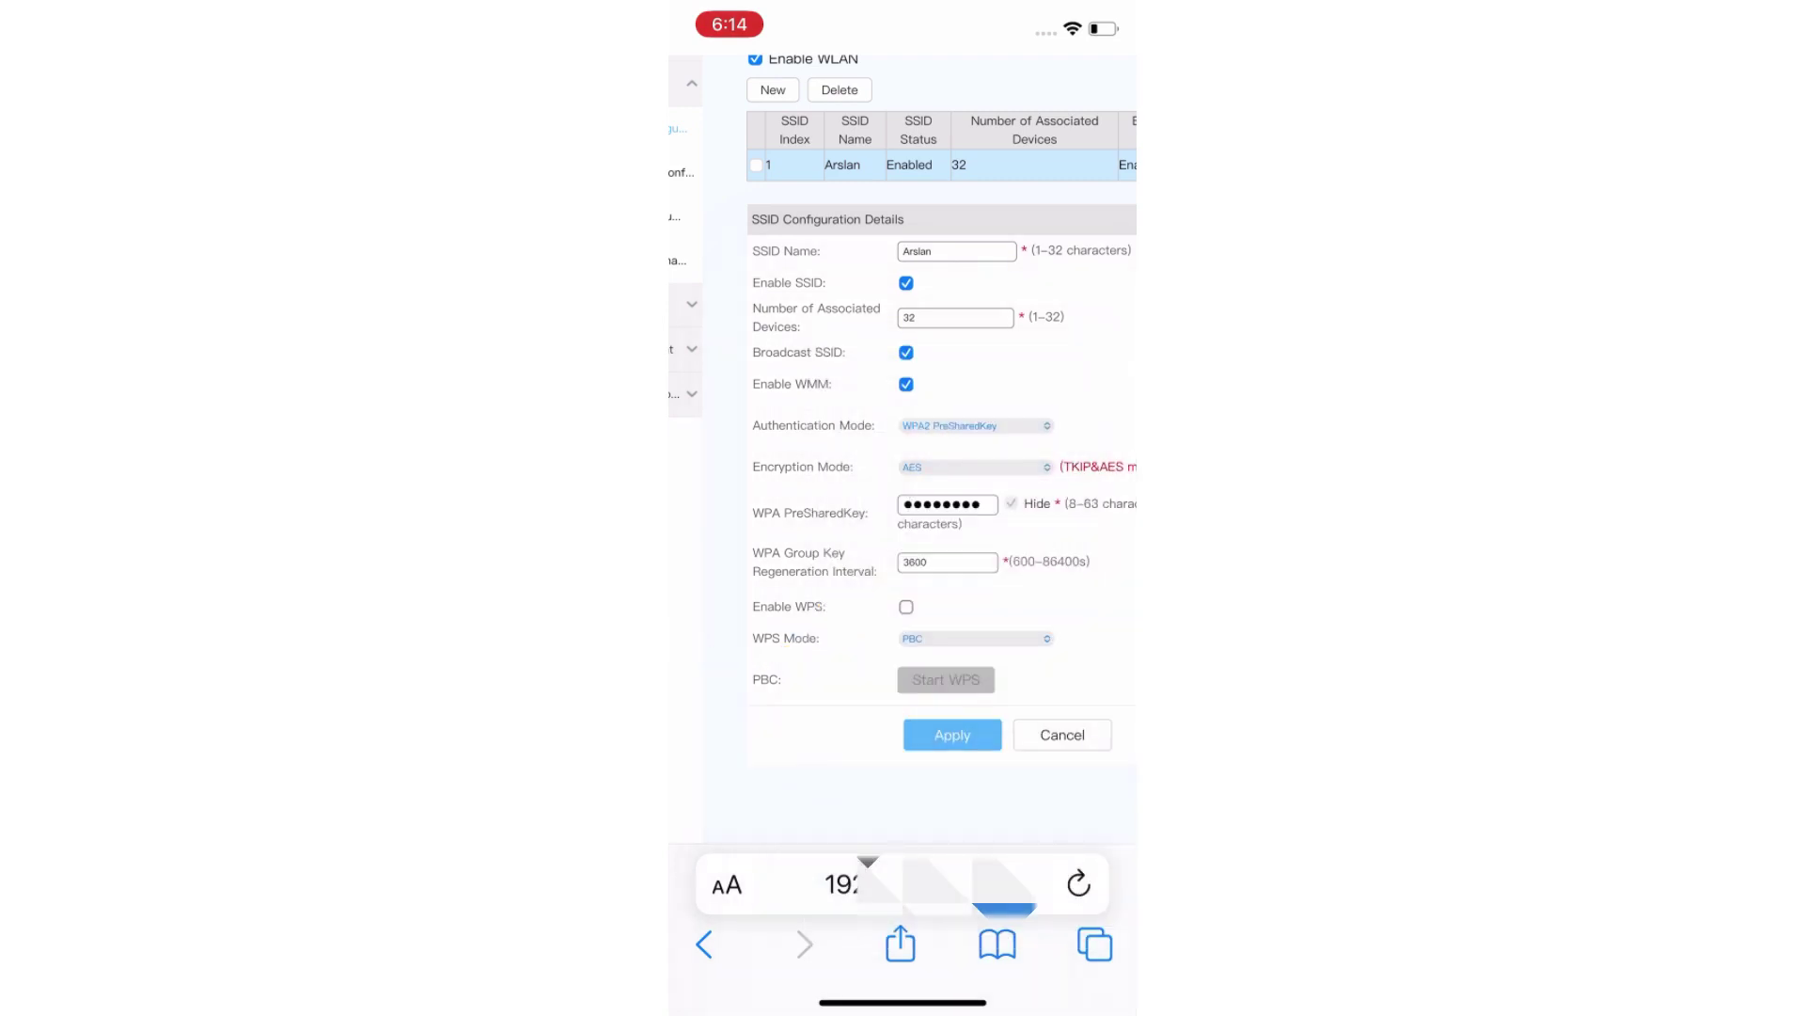
Step: Apply a new WPA PreSharedKey on the router, then reopen the iPhone's Wi-Fi settings
left_click(947, 504)
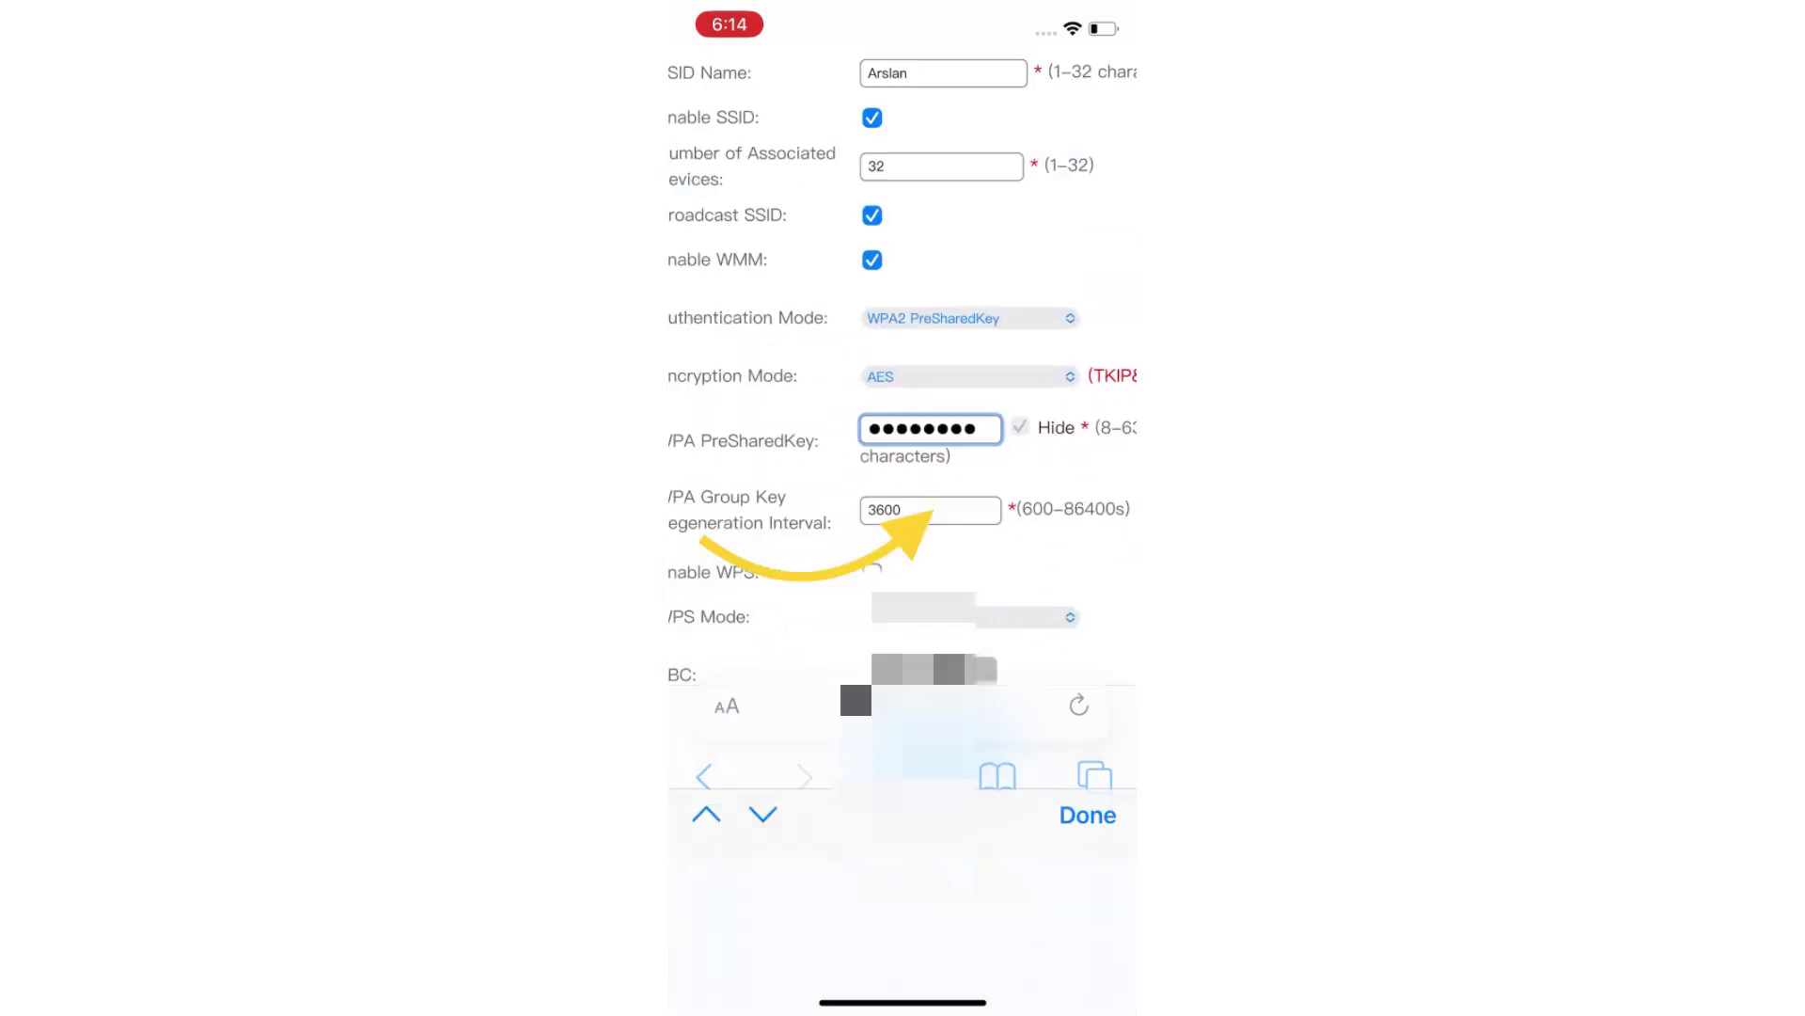
key("BackSpace")
key("BackSpace")
key("BackSpace")
key("BackSpace")
key("BackSpace")
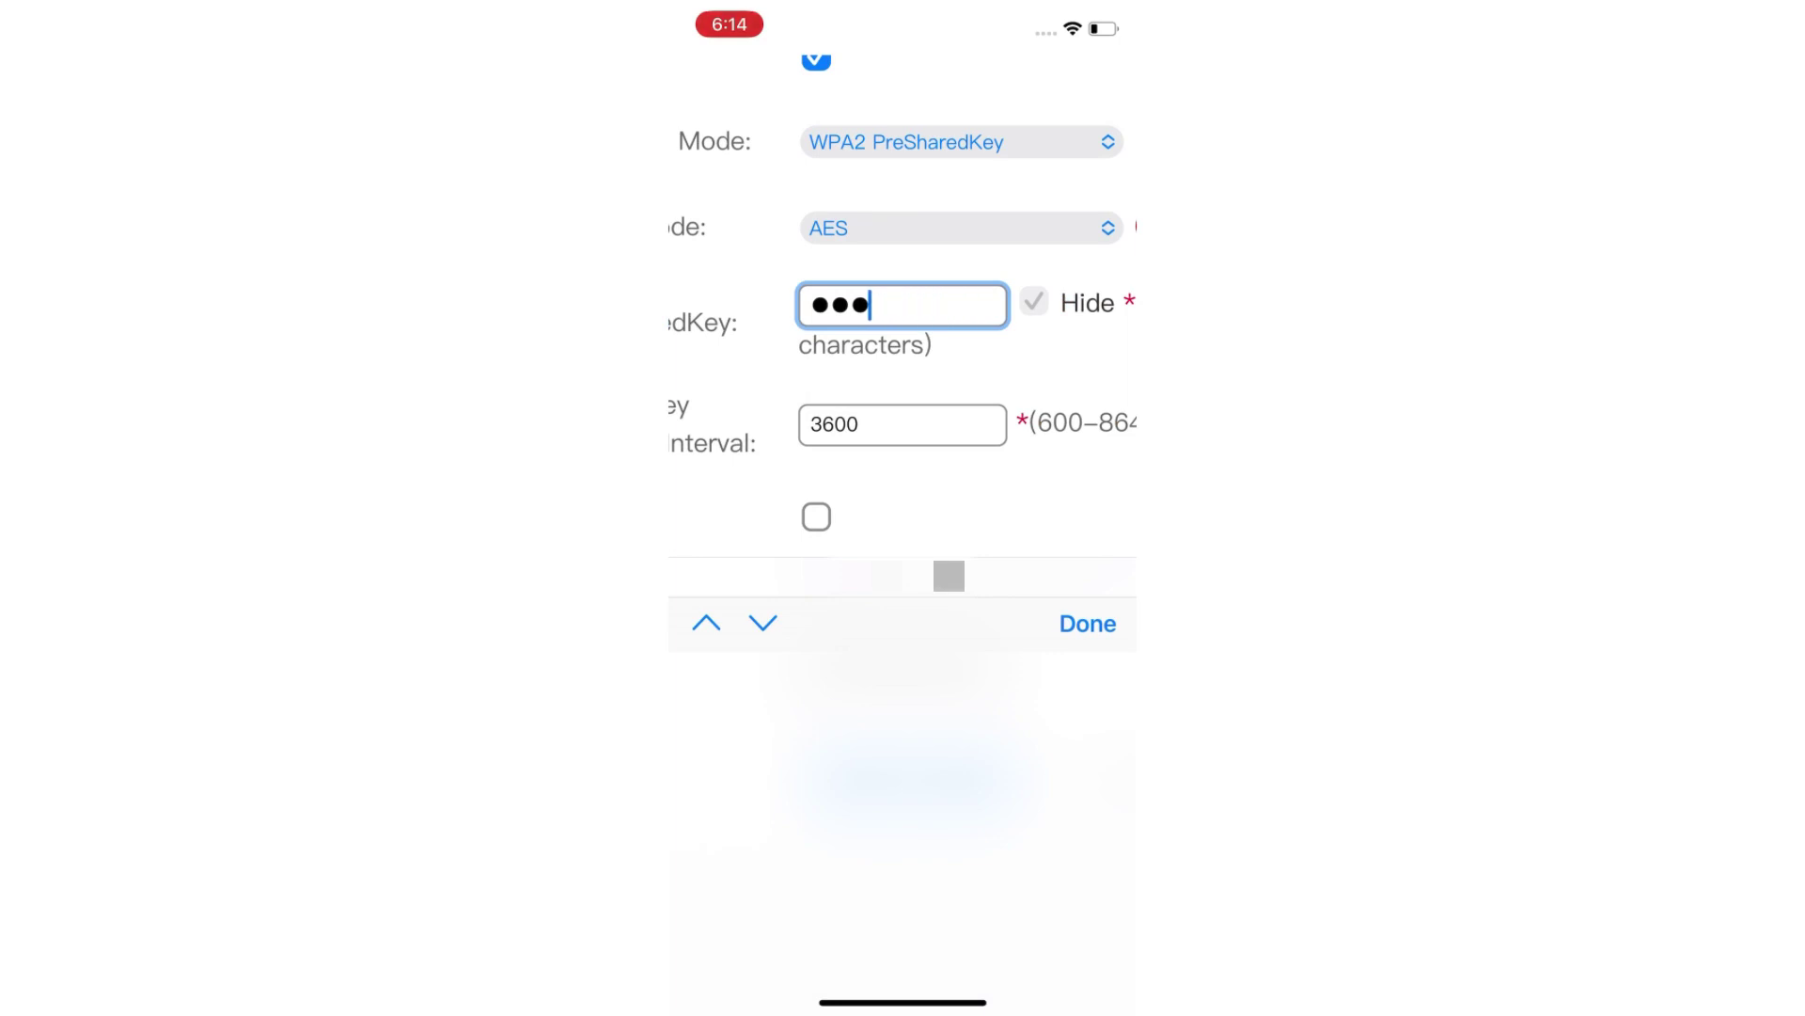
key("BackSpace")
key("BackSpace")
key("BackSpace")
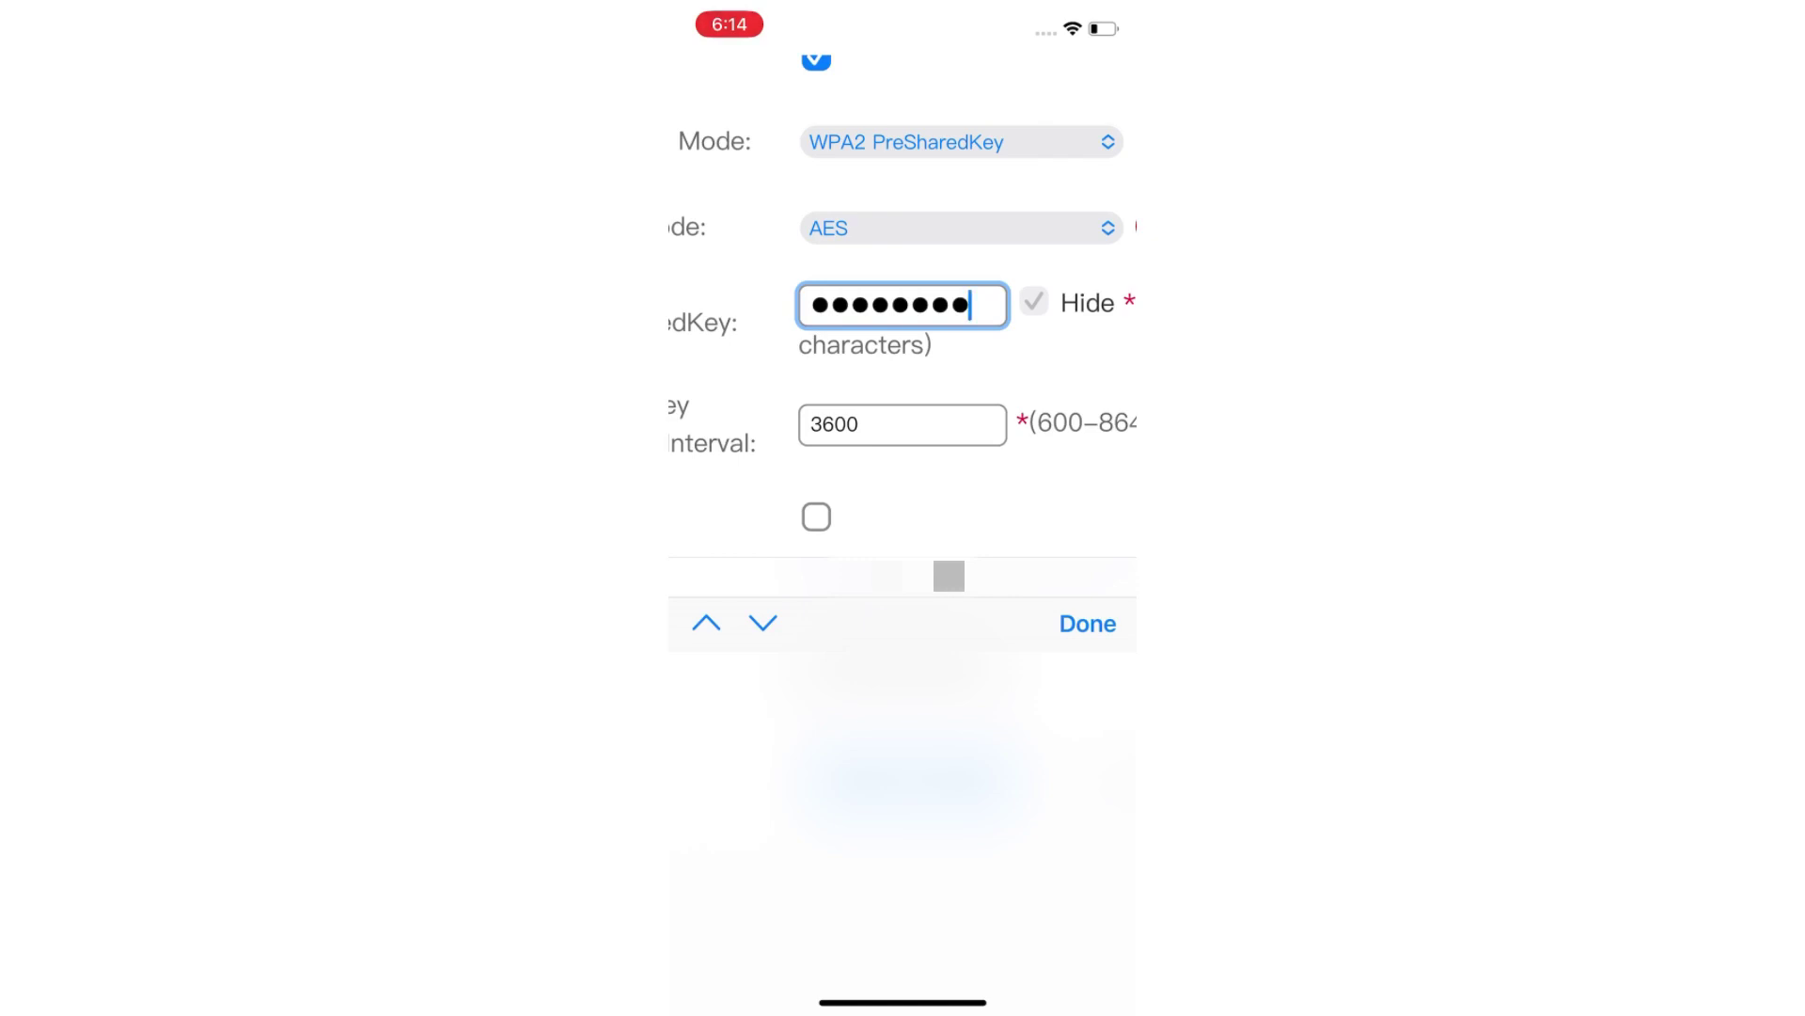
left_click(1087, 622)
left_click(913, 782)
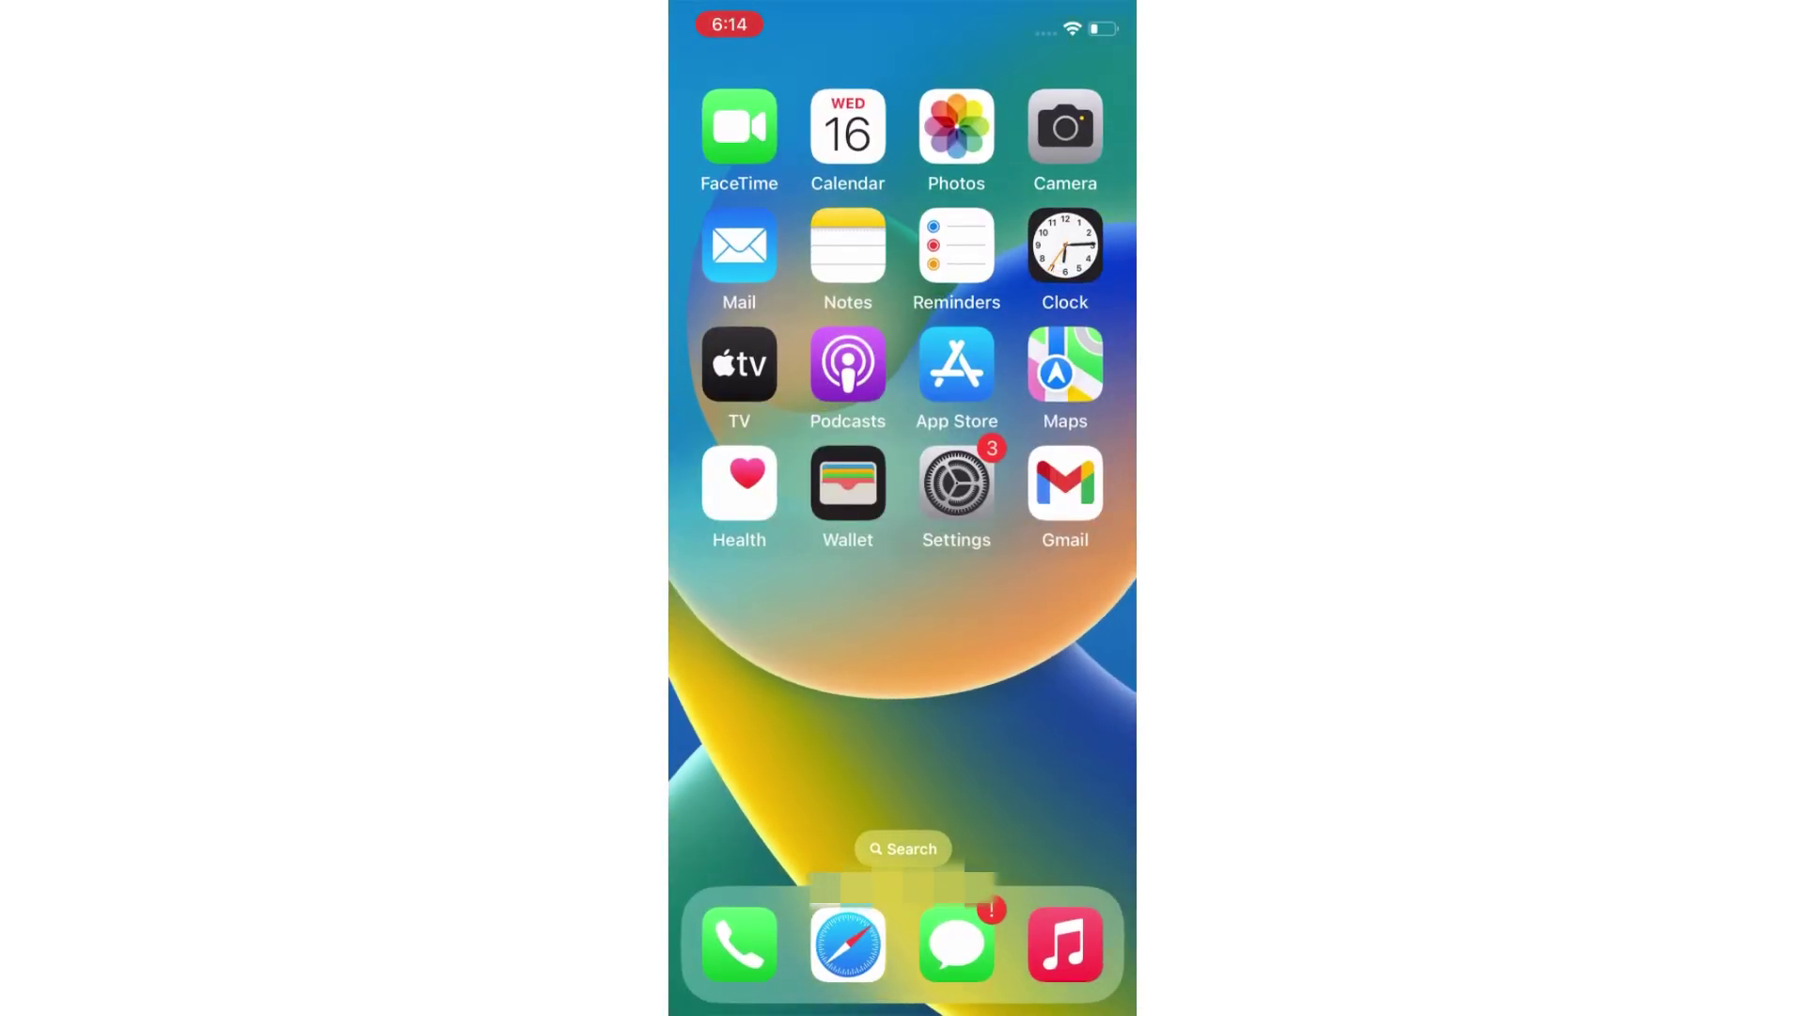
left_click(957, 484)
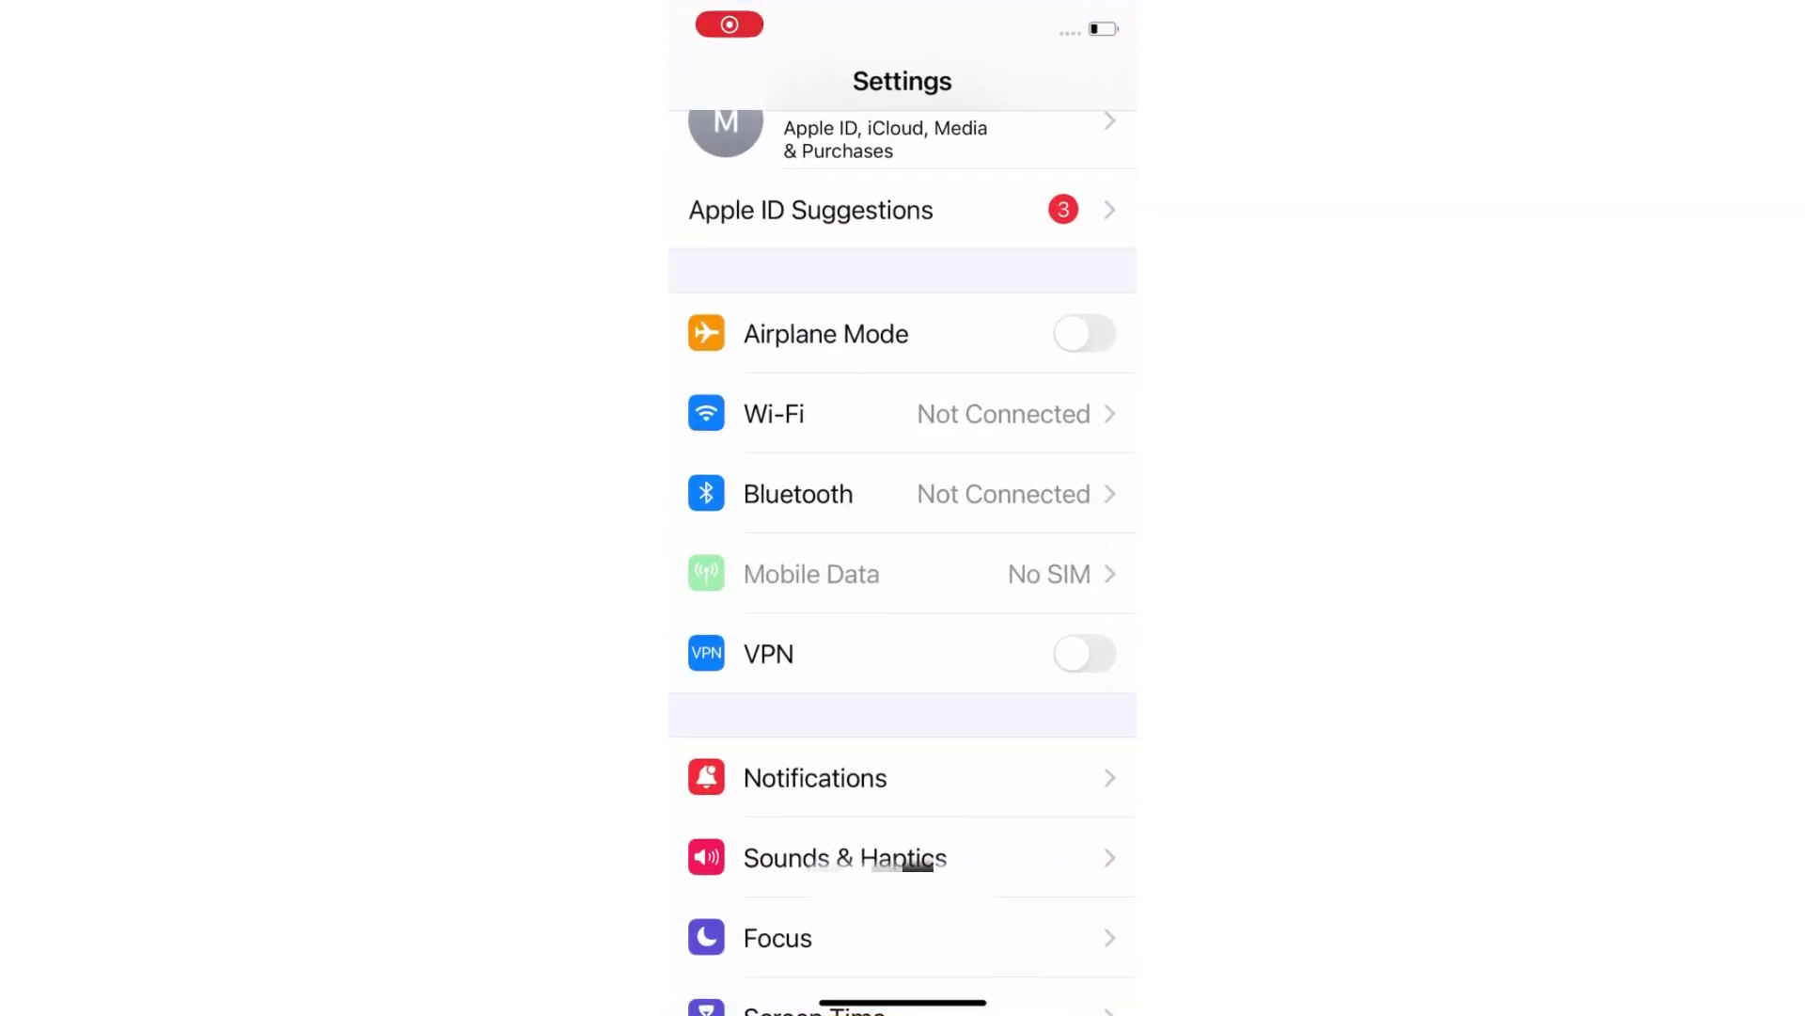
left_click(902, 414)
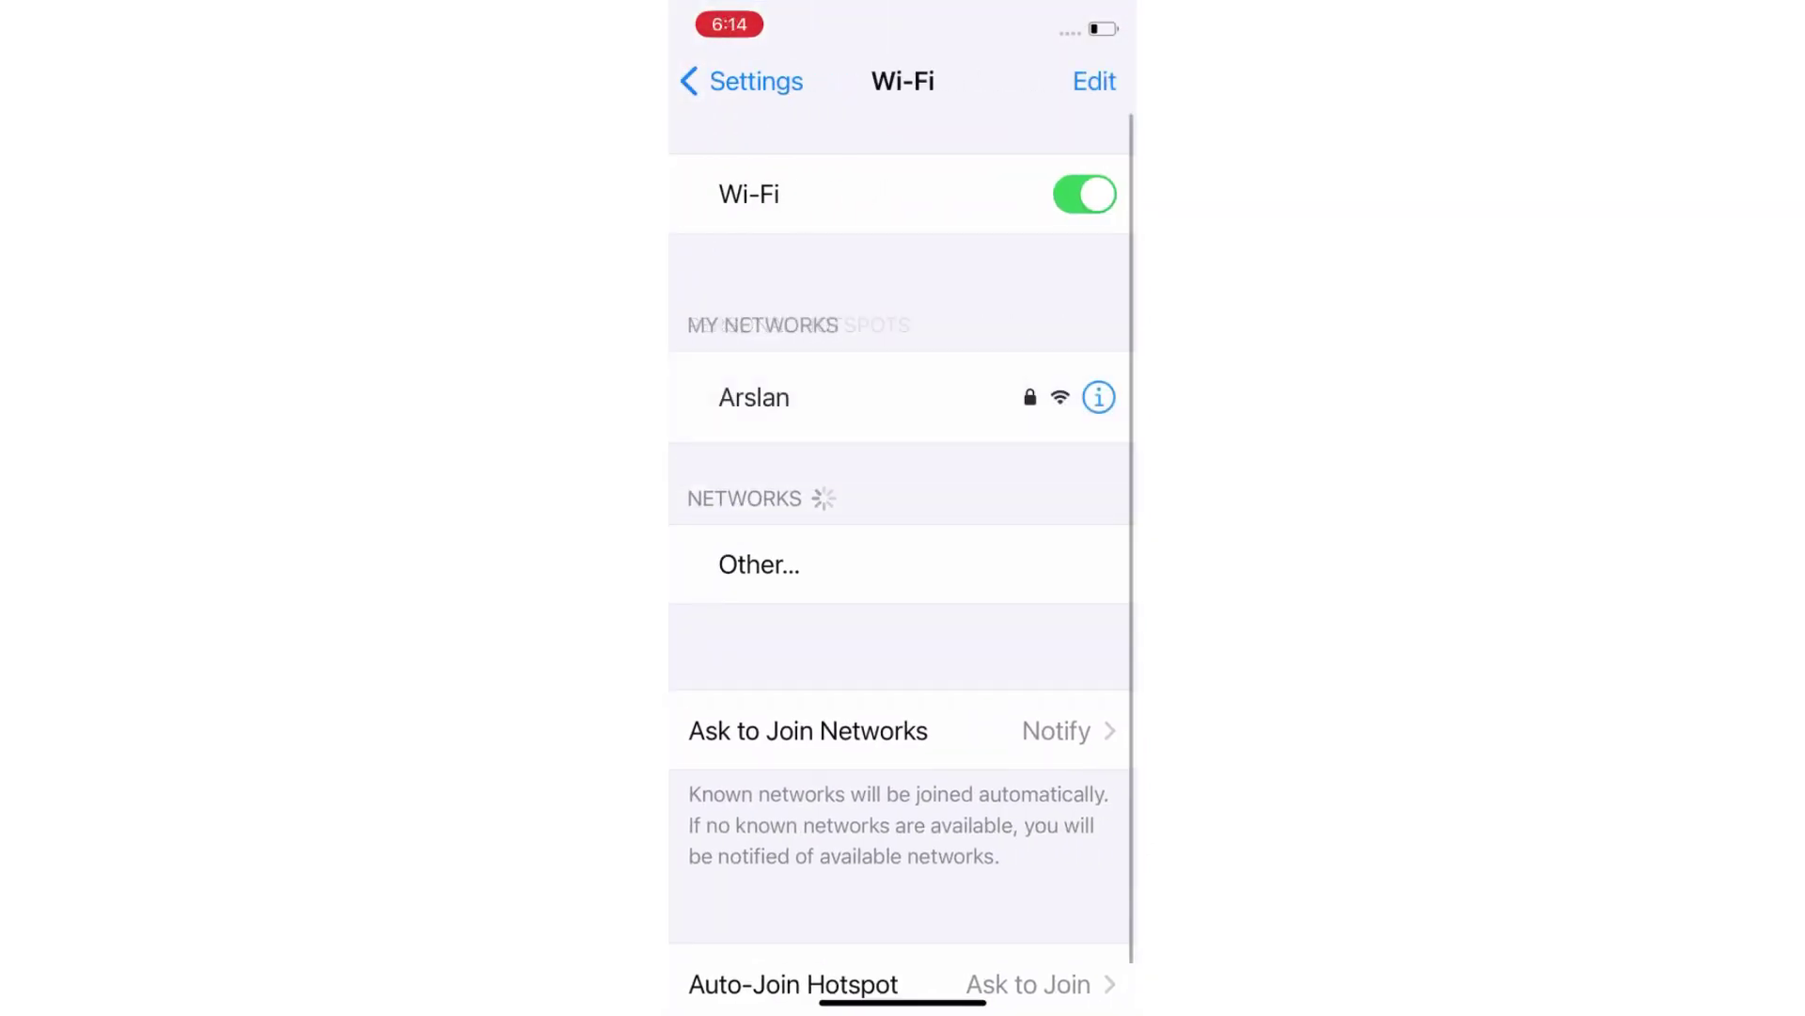